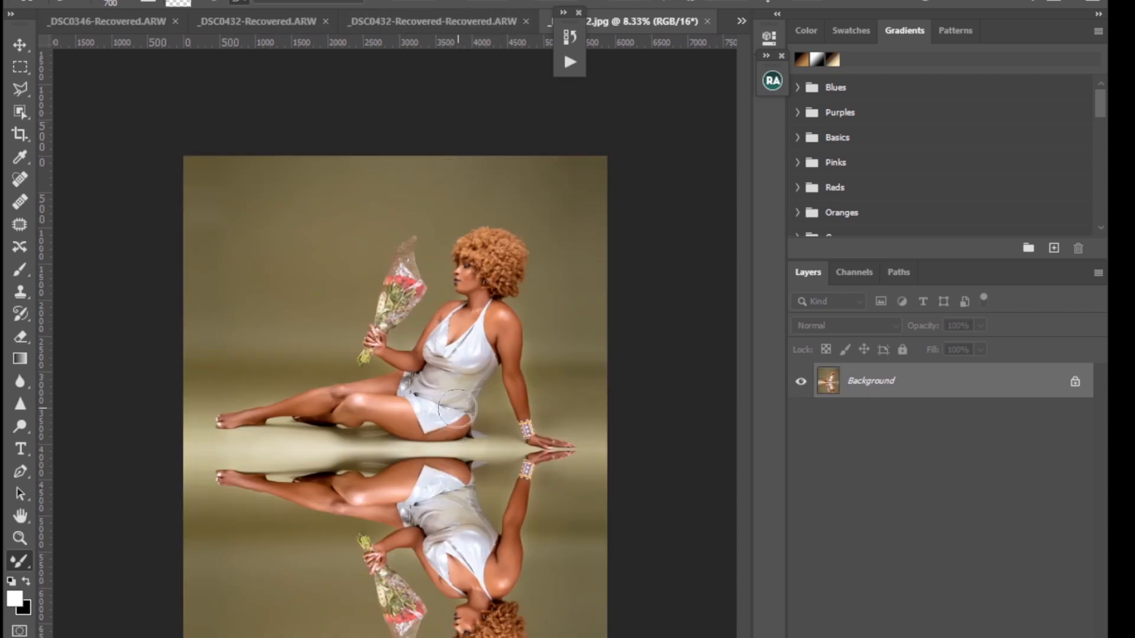
Switch to the open document _DSC5793.jpg with the woman in the orange outfit.
{"action": "left_click", "coordinate": [488, 394]}
{"action": "left_click", "coordinate": [743, 23]}
{"action": "left_click", "coordinate": [785, 239]}
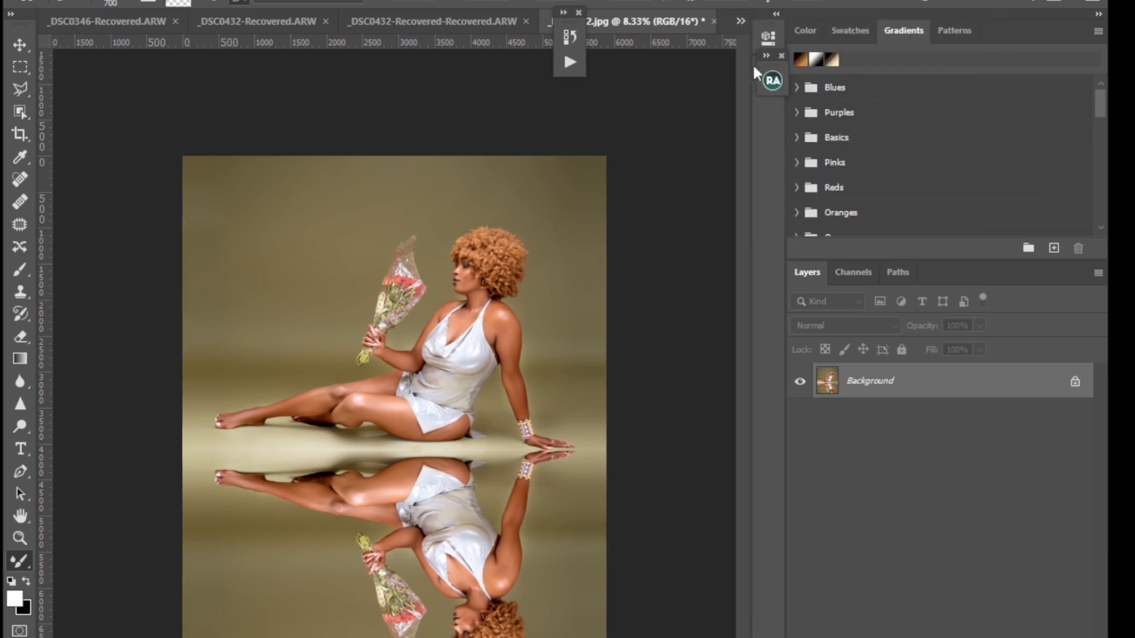
{"action": "left_click", "coordinate": [740, 21]}
{"action": "left_click", "coordinate": [775, 230]}
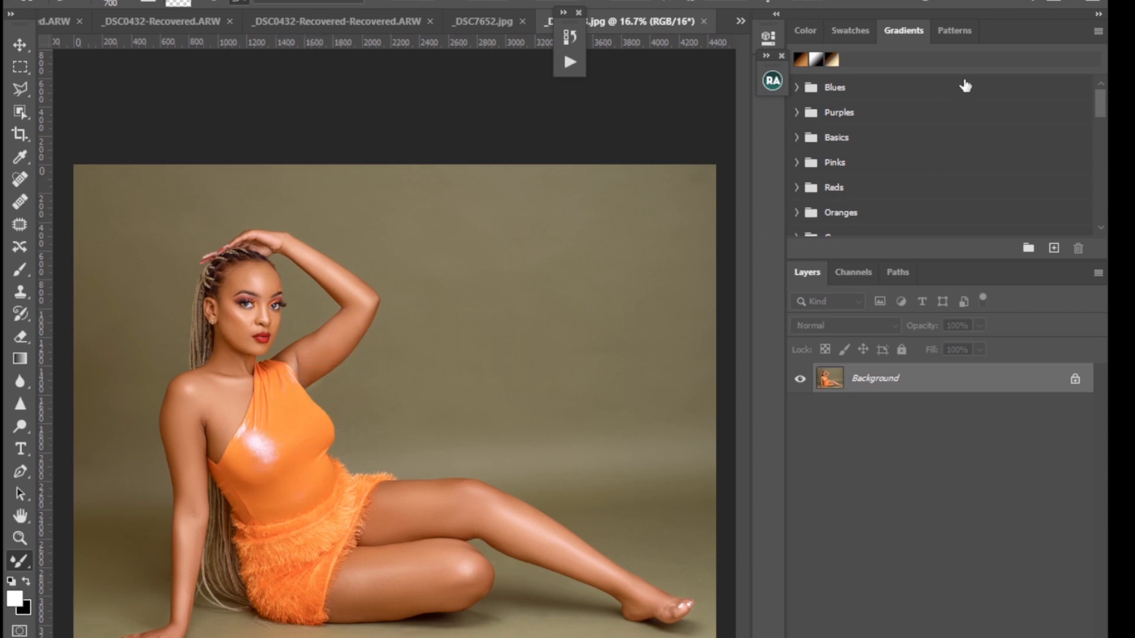
Undock the Layers panel to float beside the photo and close the Gradients panel group.
{"action": "left_click_drag", "start_coordinate": [1040, 38], "coordinate": [916, 104]}
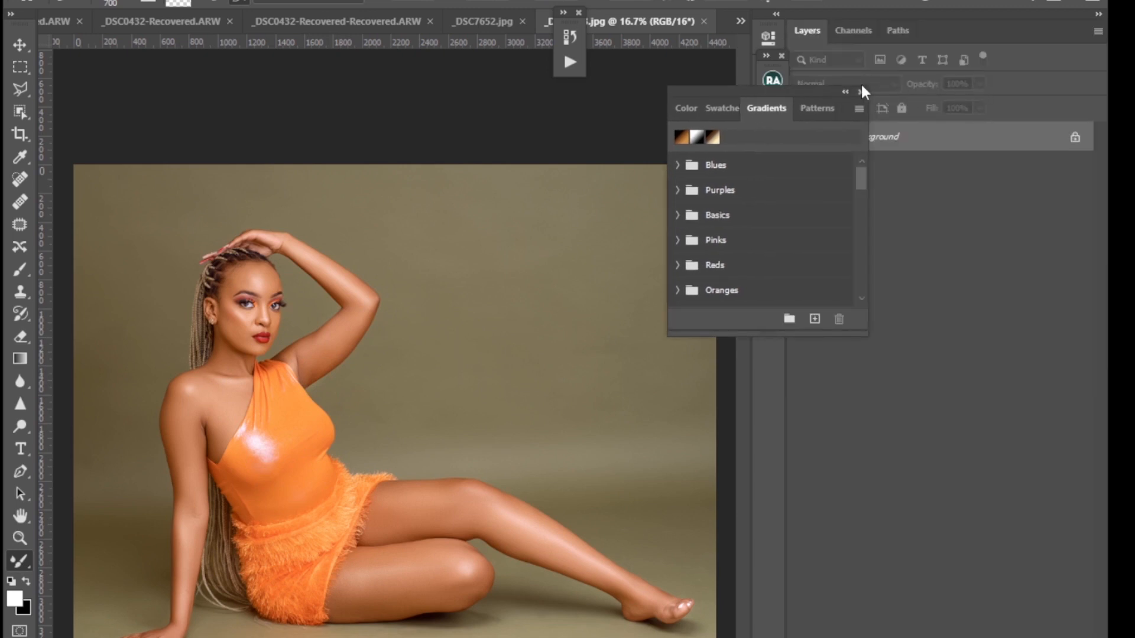
{"action": "left_click_drag", "start_coordinate": [1008, 39], "coordinate": [901, 107]}
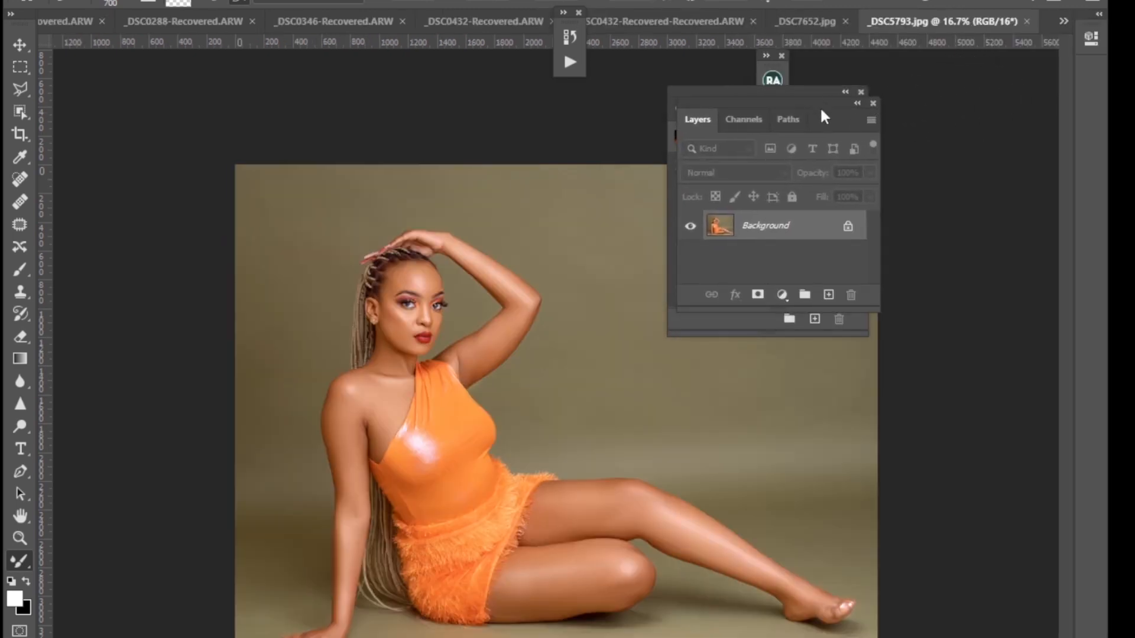
{"action": "mouse_move", "coordinate": [822, 105]}
{"action": "left_mouse_down"}
{"action": "mouse_move", "coordinate": [641, 226]}
{"action": "mouse_move", "coordinate": [941, 90]}
{"action": "mouse_move", "coordinate": [990, 87]}
{"action": "left_mouse_up"}
{"action": "left_click", "coordinate": [861, 91]}
{"action": "left_click", "coordinate": [861, 91]}
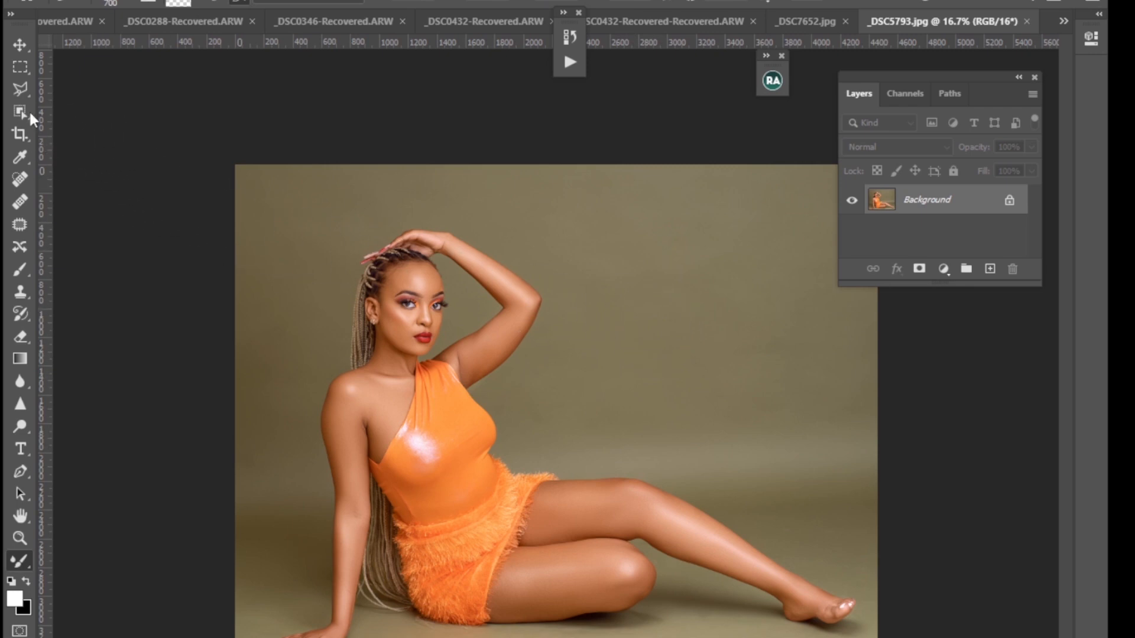
Expand the canvas with the Crop tool beyond the photo's sides and bottom, placing the photo against the canvas's upper edge.
{"action": "left_click", "coordinate": [19, 136]}
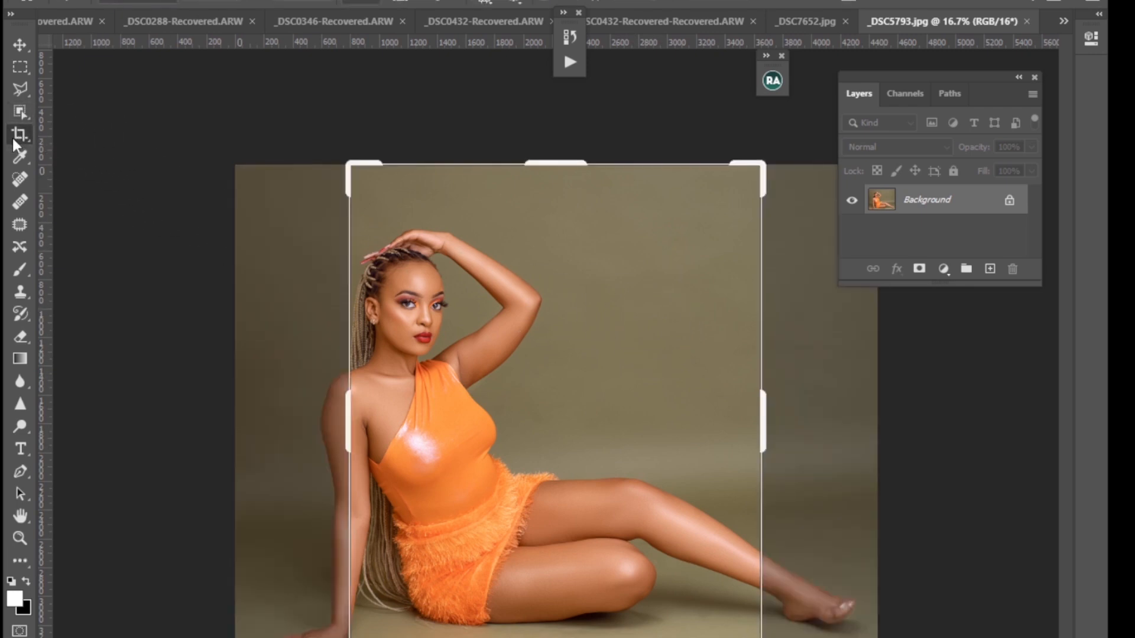
{"action": "left_click_drag", "start_coordinate": [348, 433], "coordinate": [256, 435]}
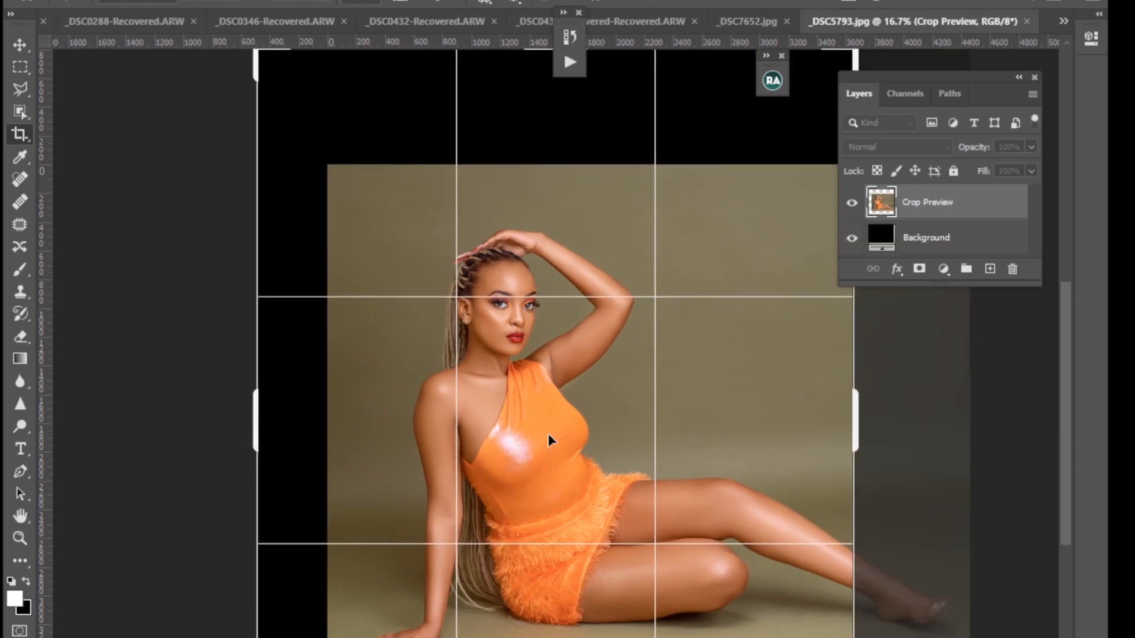
{"action": "scroll", "coordinate": [548, 434], "scroll_direction": "down", "scroll_amount": 2}
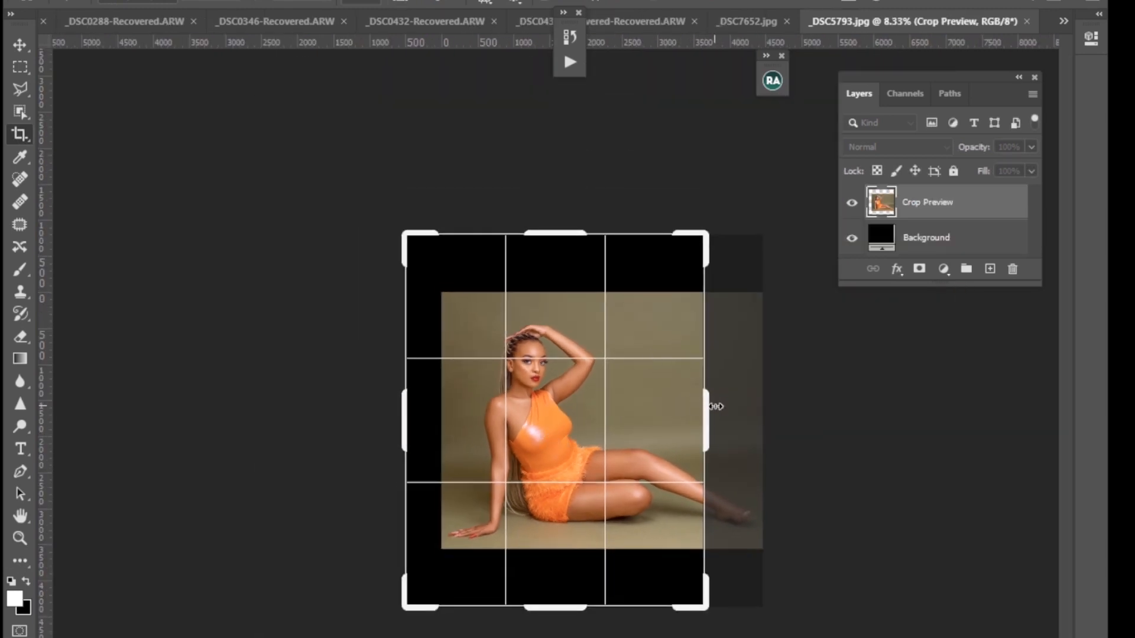
{"action": "left_click_drag", "start_coordinate": [716, 406], "coordinate": [762, 392]}
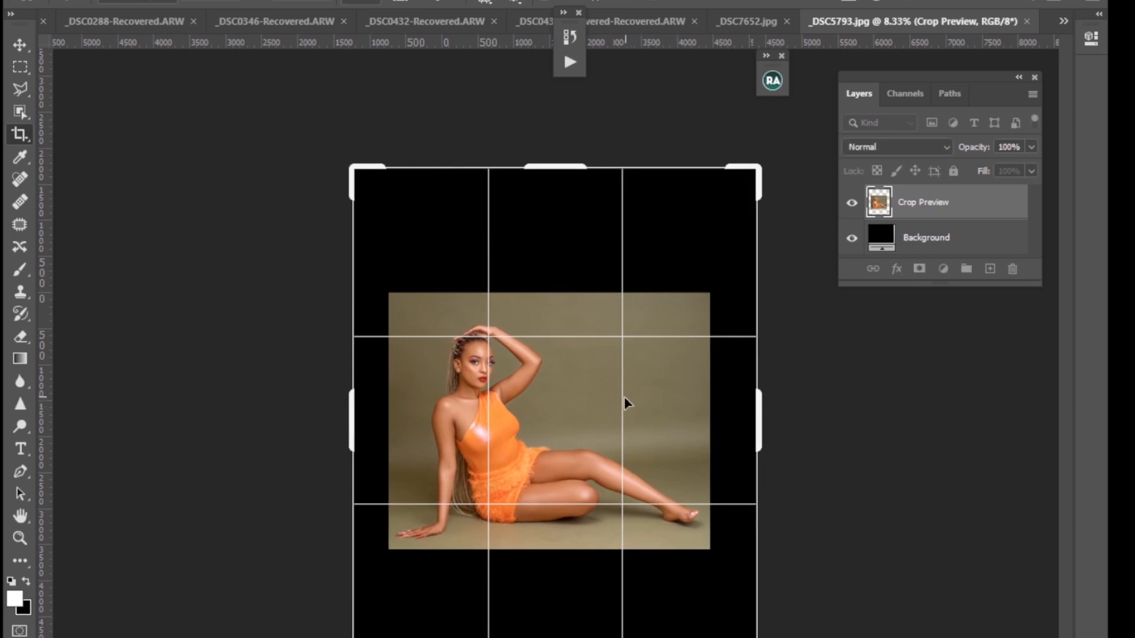
{"action": "left_click_drag", "start_coordinate": [592, 380], "coordinate": [603, 254]}
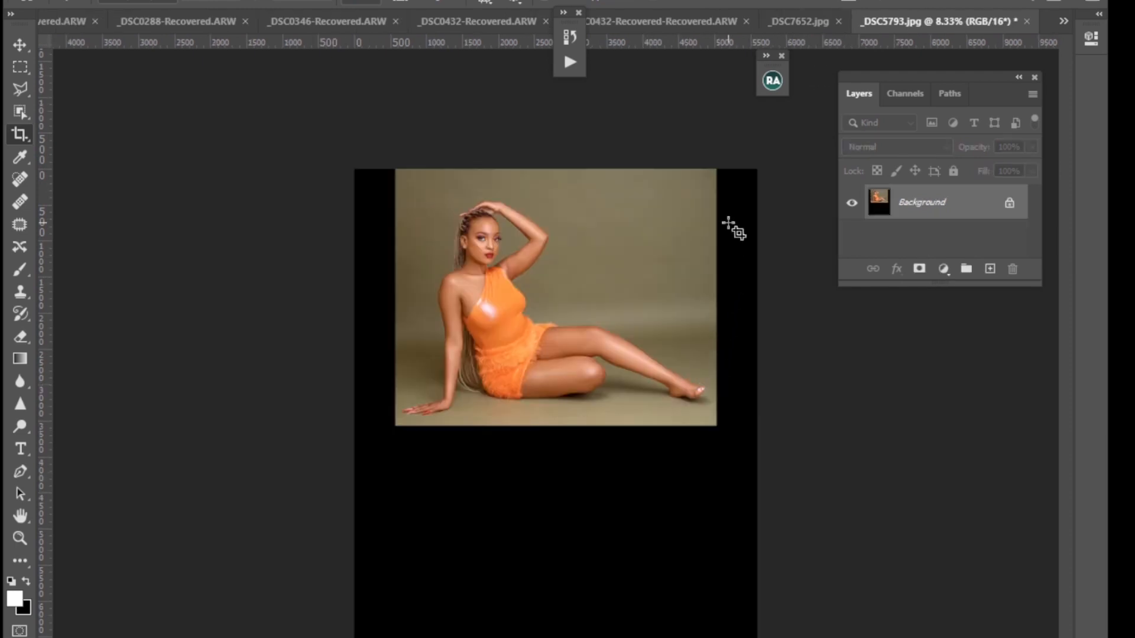
Select a strip about 400 px high across the full canvas width over the photo's lower edge with the Rectangular Marquee.
{"action": "key", "text": "ctrl+plus"}
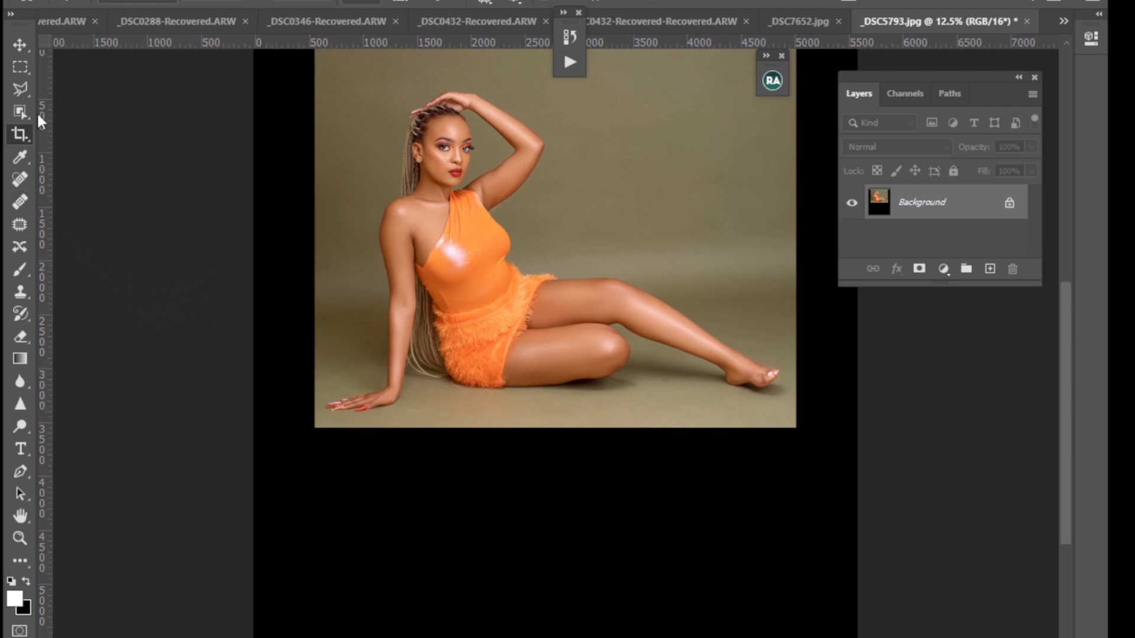
{"action": "left_click_drag", "start_coordinate": [21, 68], "coordinate": [87, 70]}
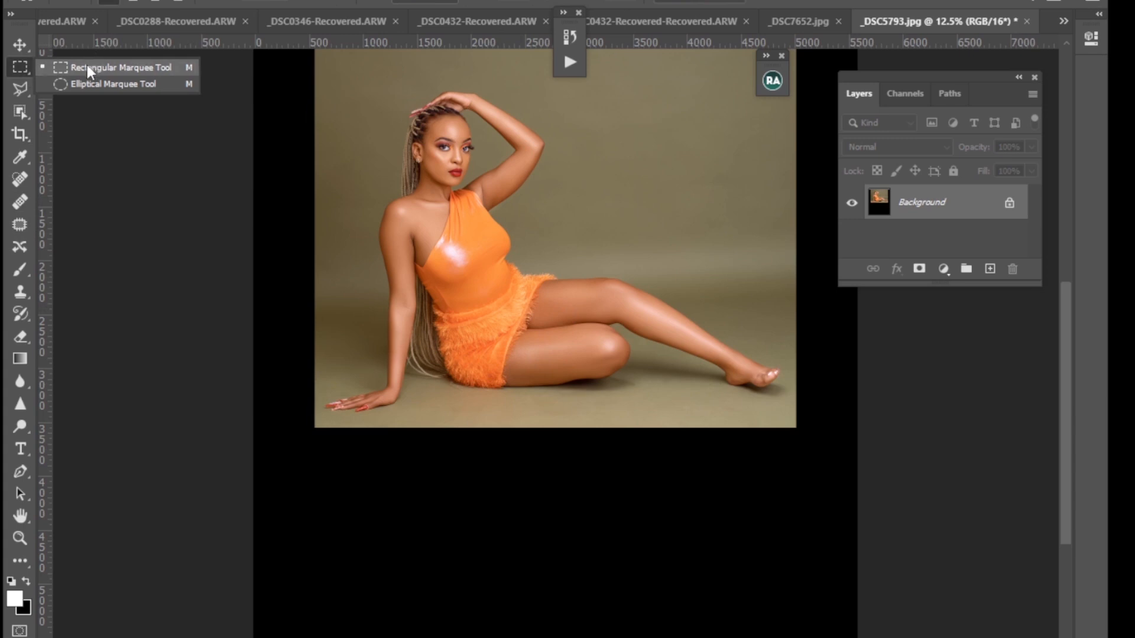
{"action": "left_click", "coordinate": [84, 63]}
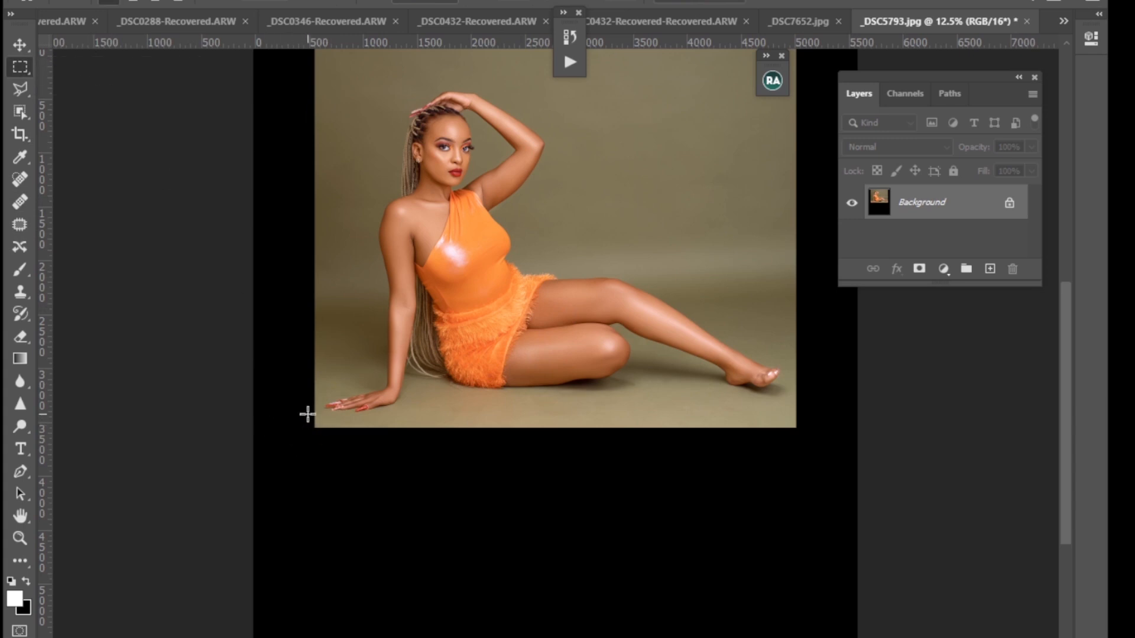
{"action": "left_click_drag", "start_coordinate": [239, 417], "coordinate": [857, 457]}
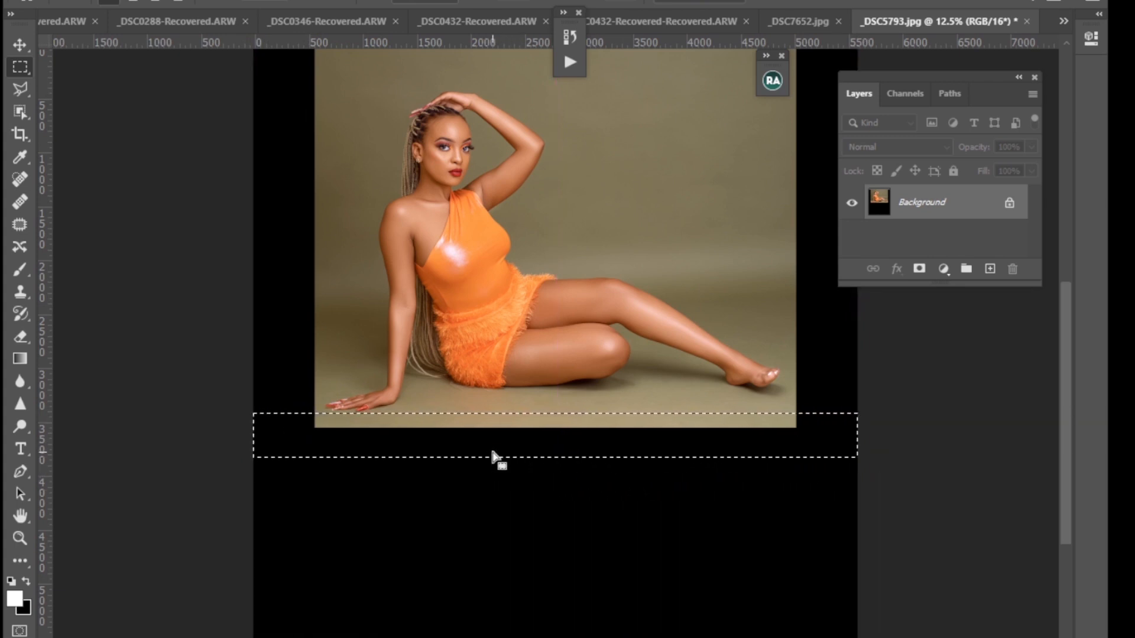
{"action": "left_click_drag", "start_coordinate": [496, 456], "coordinate": [498, 453]}
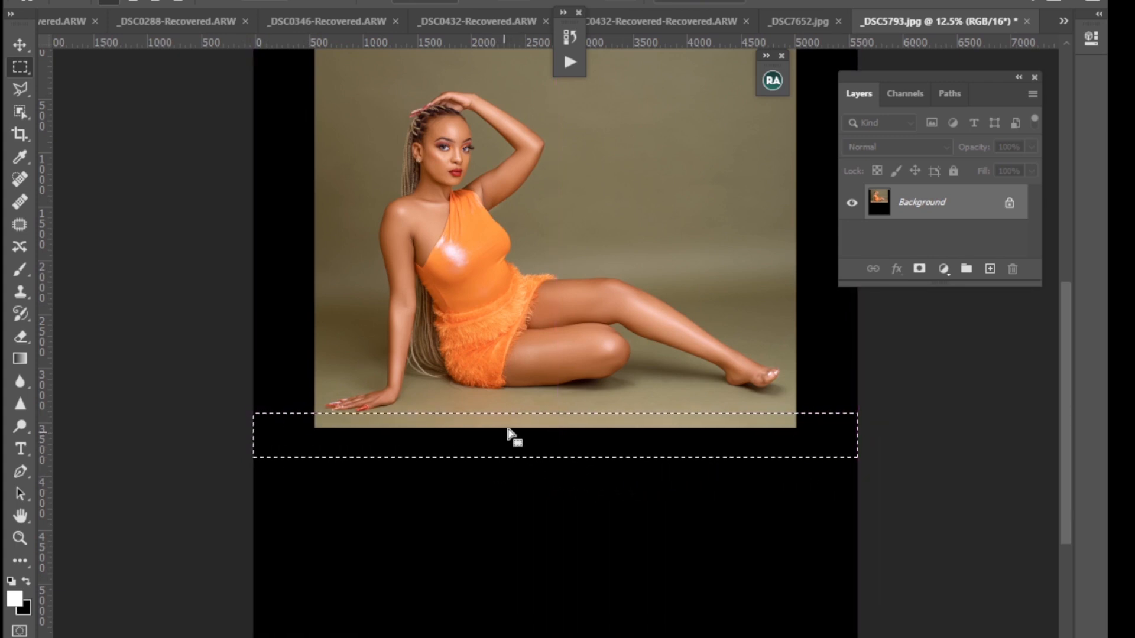
{"action": "right_click", "coordinate": [507, 434]}
{"action": "left_click", "coordinate": [562, 617]}
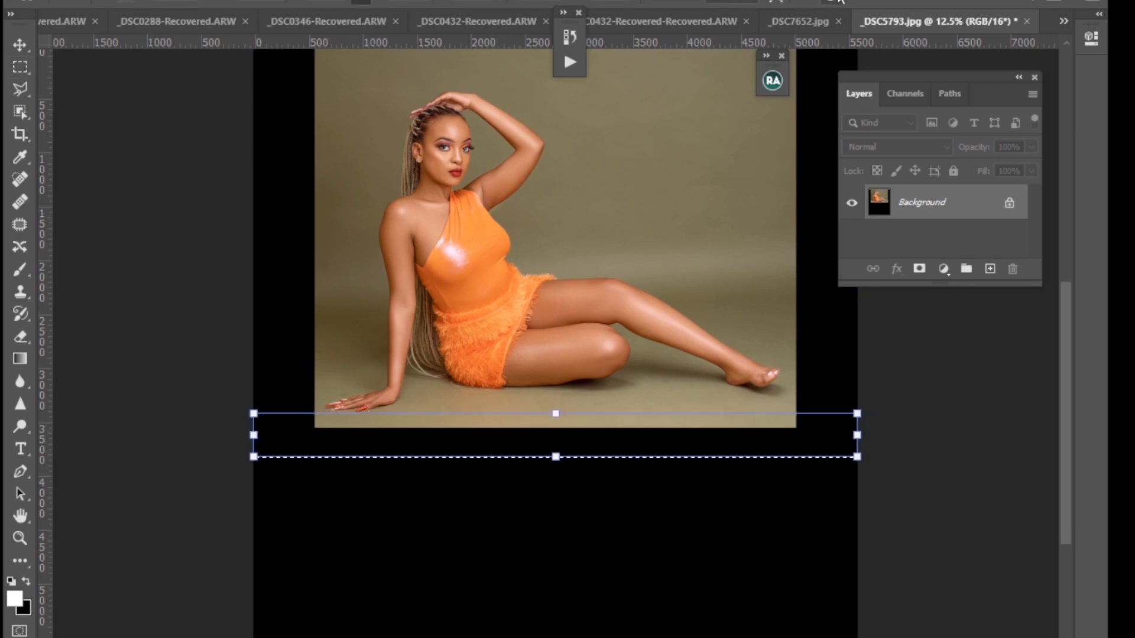
{"action": "key", "text": "Return"}
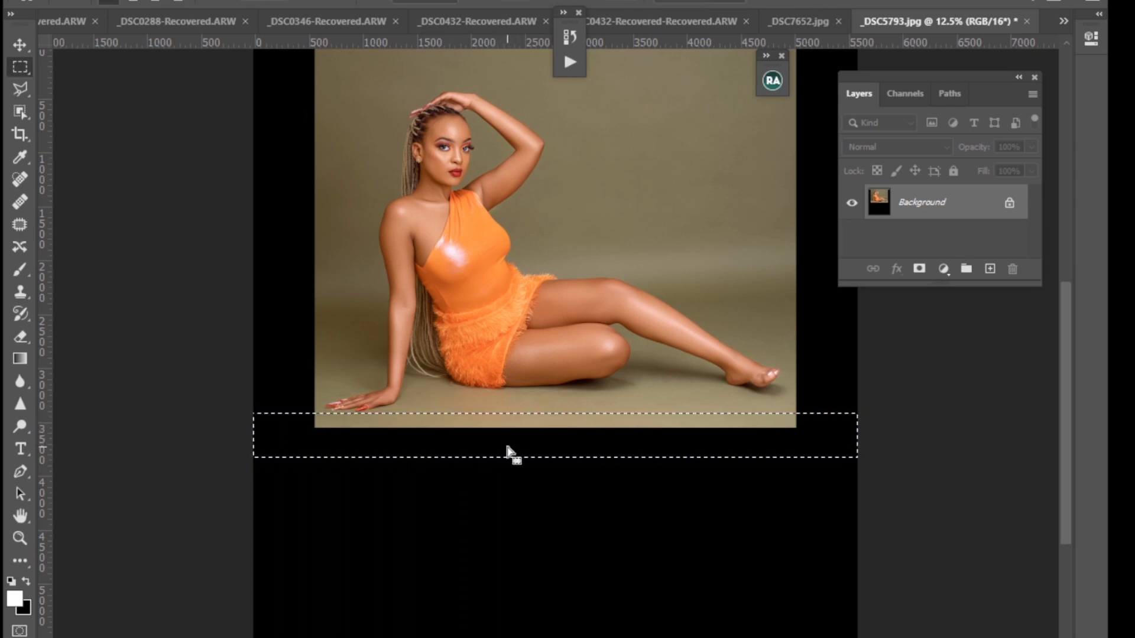
Shift the strip selection slightly down, stretch its contents downward with Distort to lengthen the floor, and deselect.
{"action": "left_click_drag", "start_coordinate": [502, 438], "coordinate": [514, 444]}
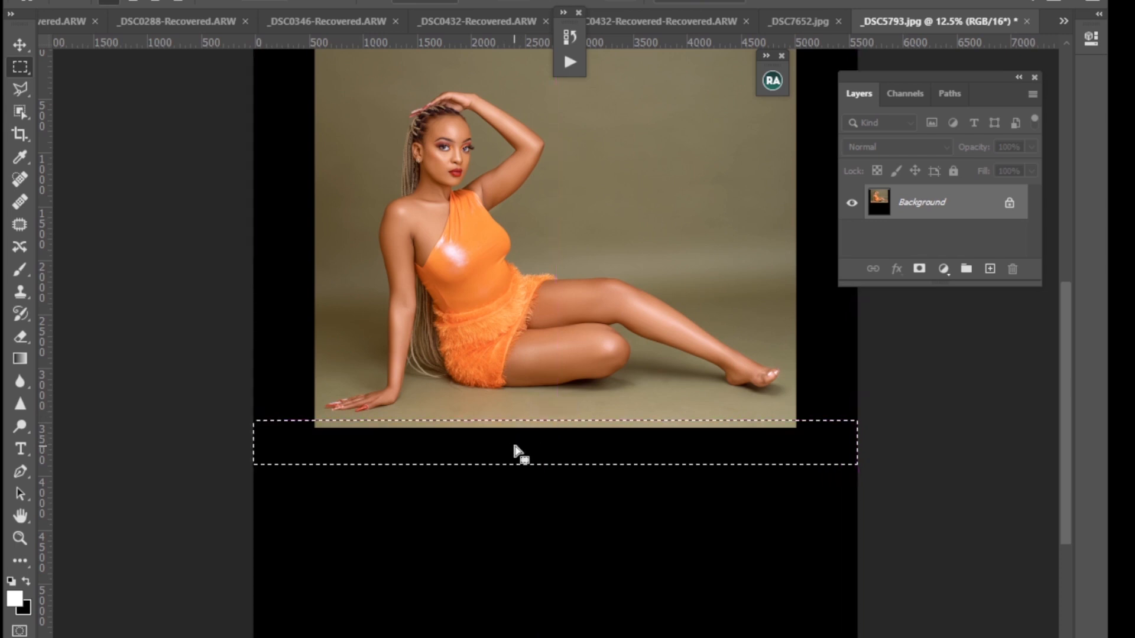
{"action": "right_click", "coordinate": [518, 444]}
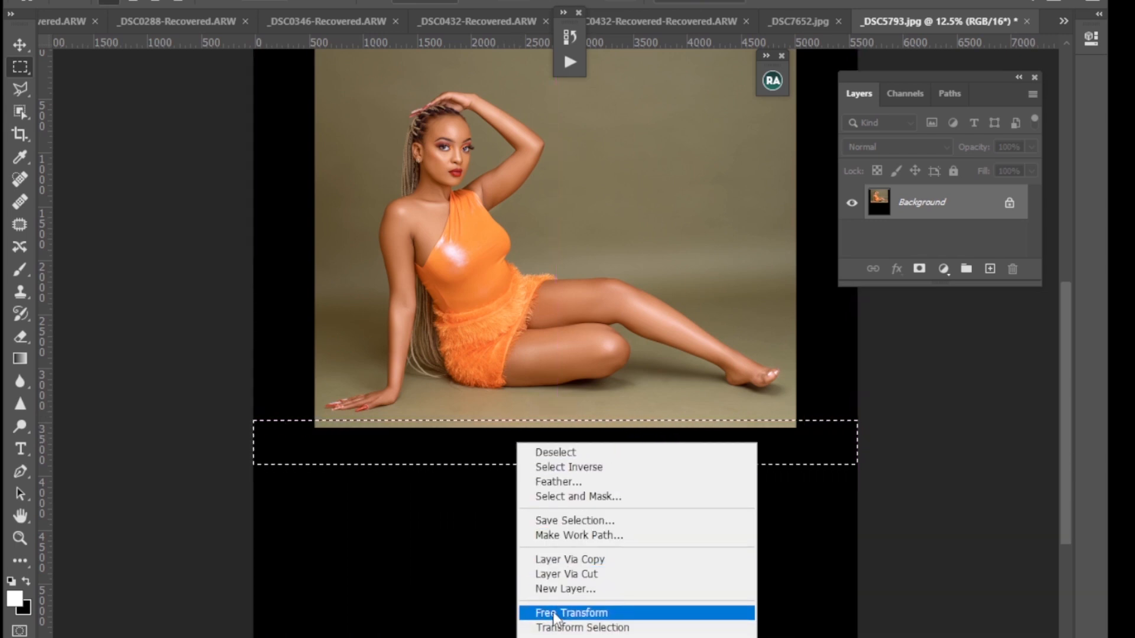
{"action": "left_click", "coordinate": [554, 615]}
{"action": "right_click", "coordinate": [531, 446]}
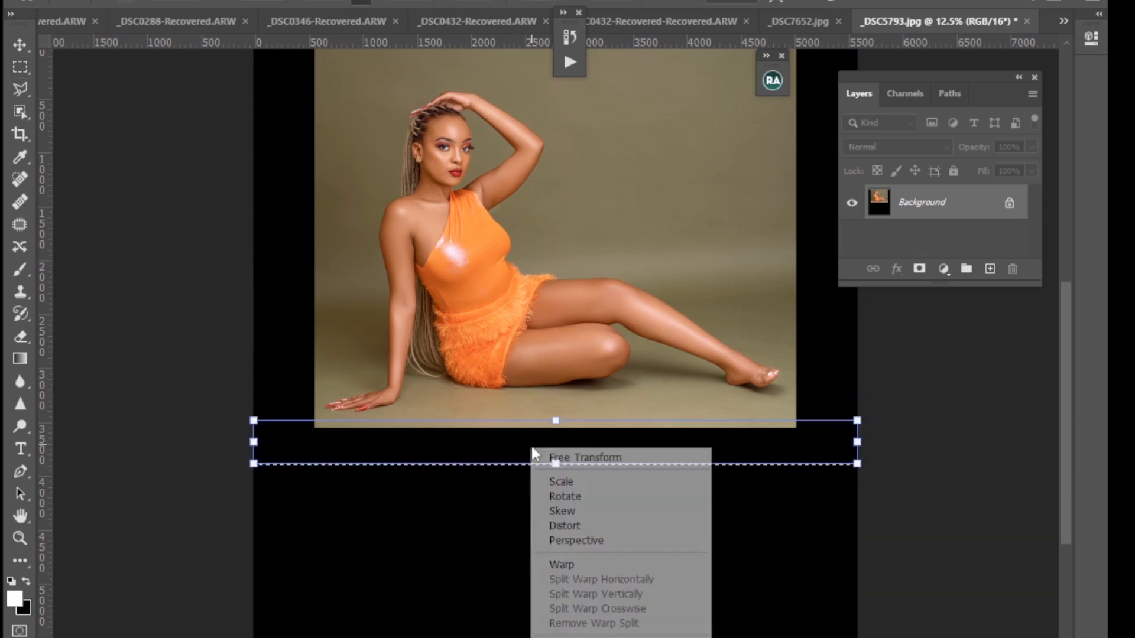
{"action": "left_click", "coordinate": [569, 526]}
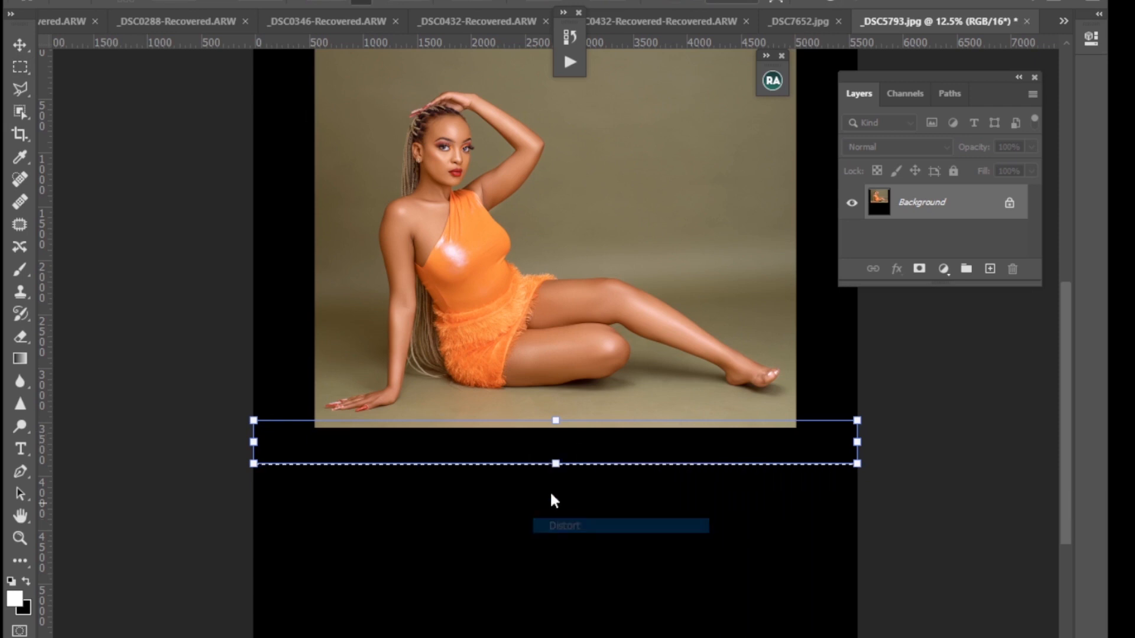
{"action": "left_click_drag", "start_coordinate": [556, 467], "coordinate": [558, 637]}
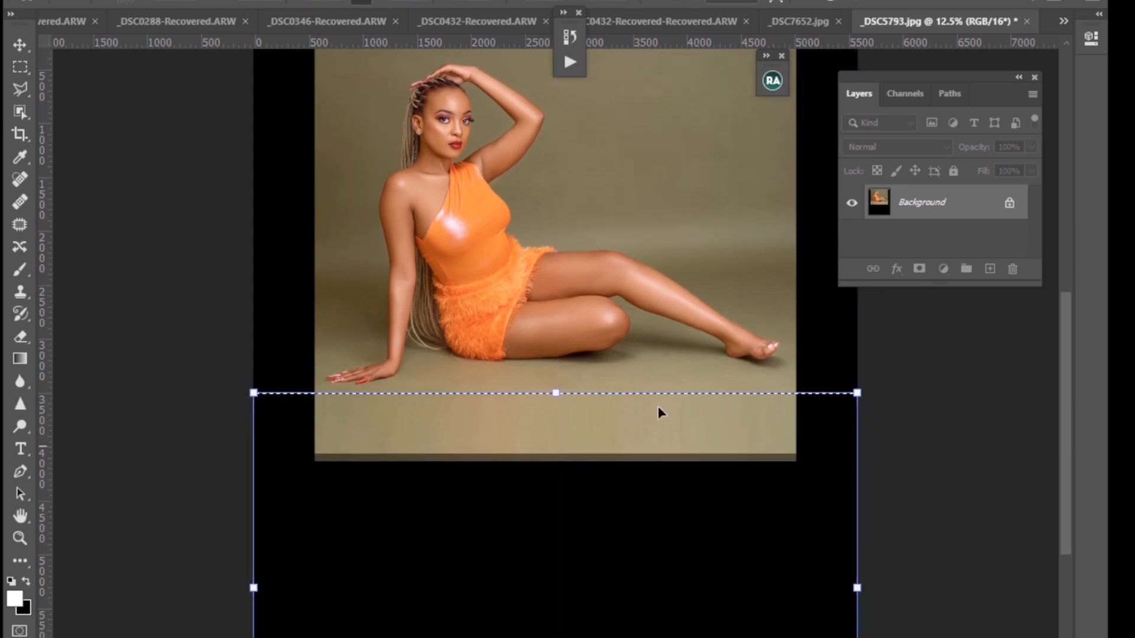
{"action": "left_click", "coordinate": [861, 1]}
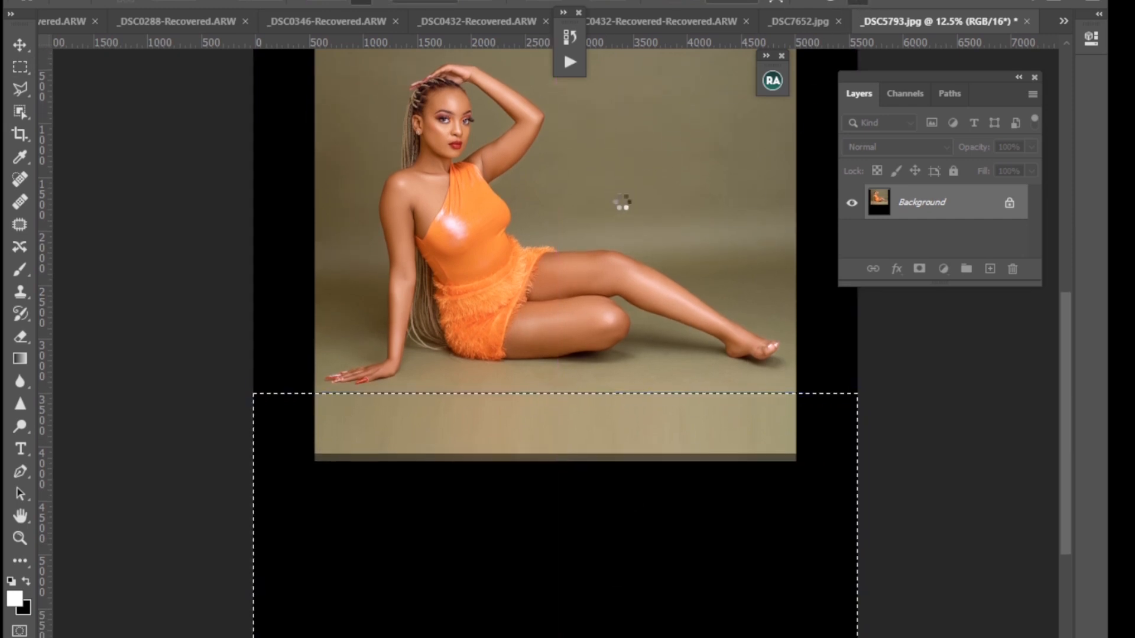
{"action": "key", "text": "ctrl+d"}
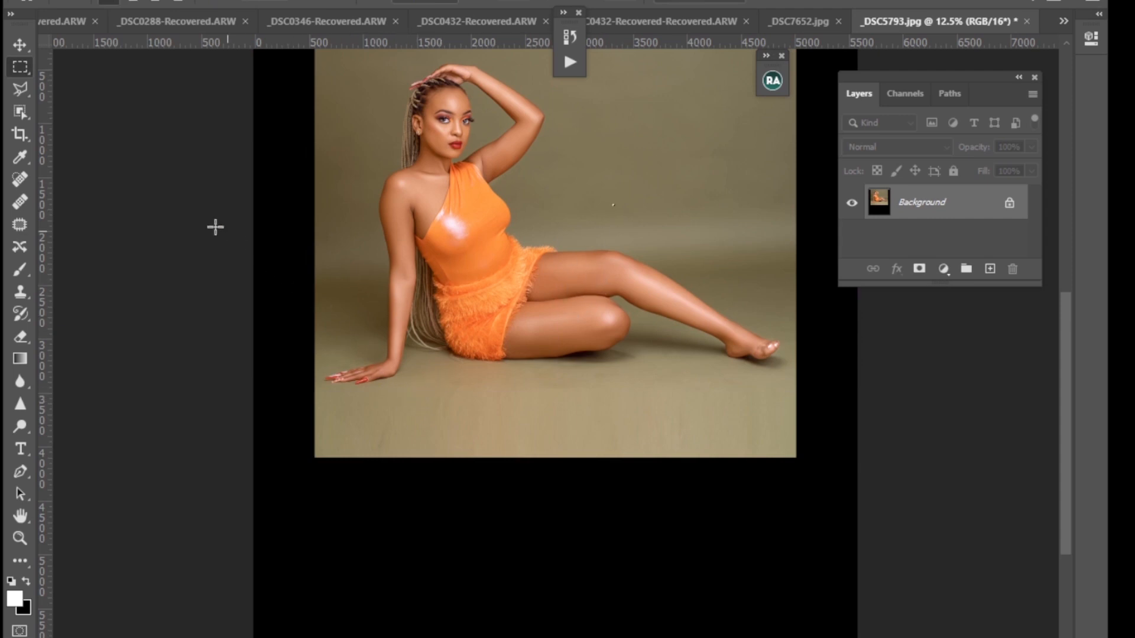
Select the floor strip below the model, about 4,450 px wide and 600 px high, with the Rectangular Marquee.
{"action": "right_click", "coordinate": [19, 70]}
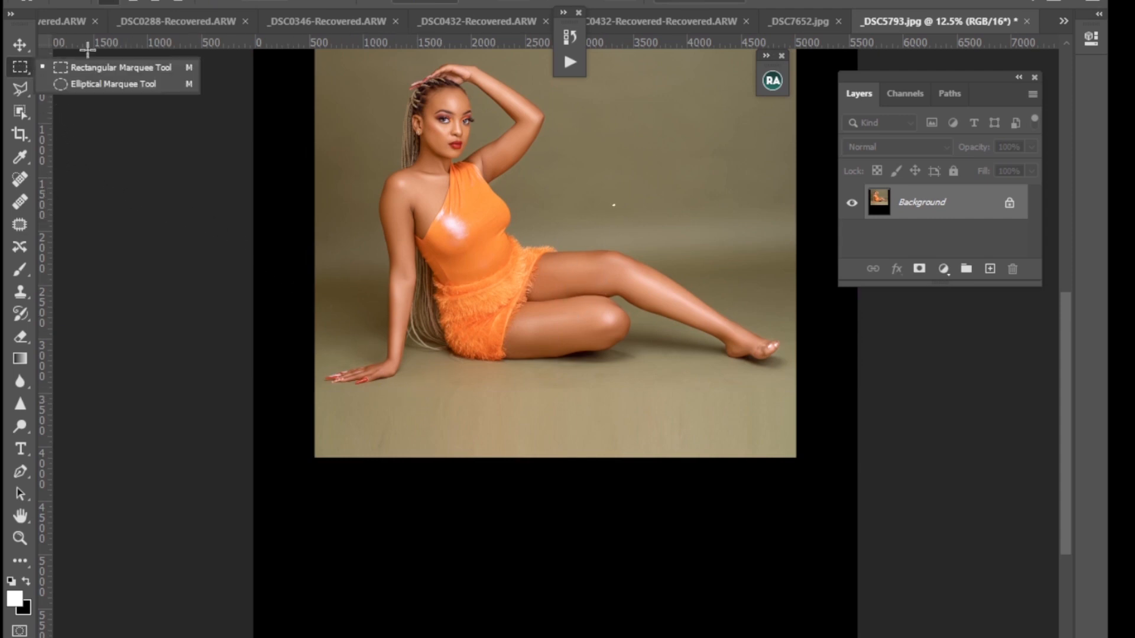
{"action": "left_click", "coordinate": [86, 69]}
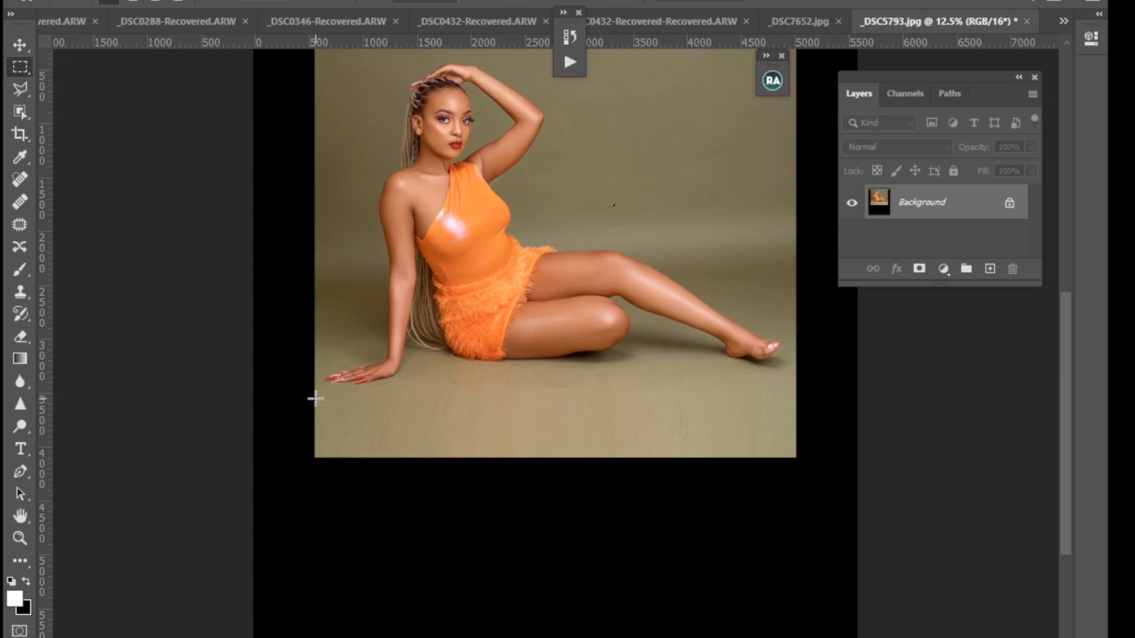
{"action": "left_click_drag", "start_coordinate": [315, 390], "coordinate": [797, 456]}
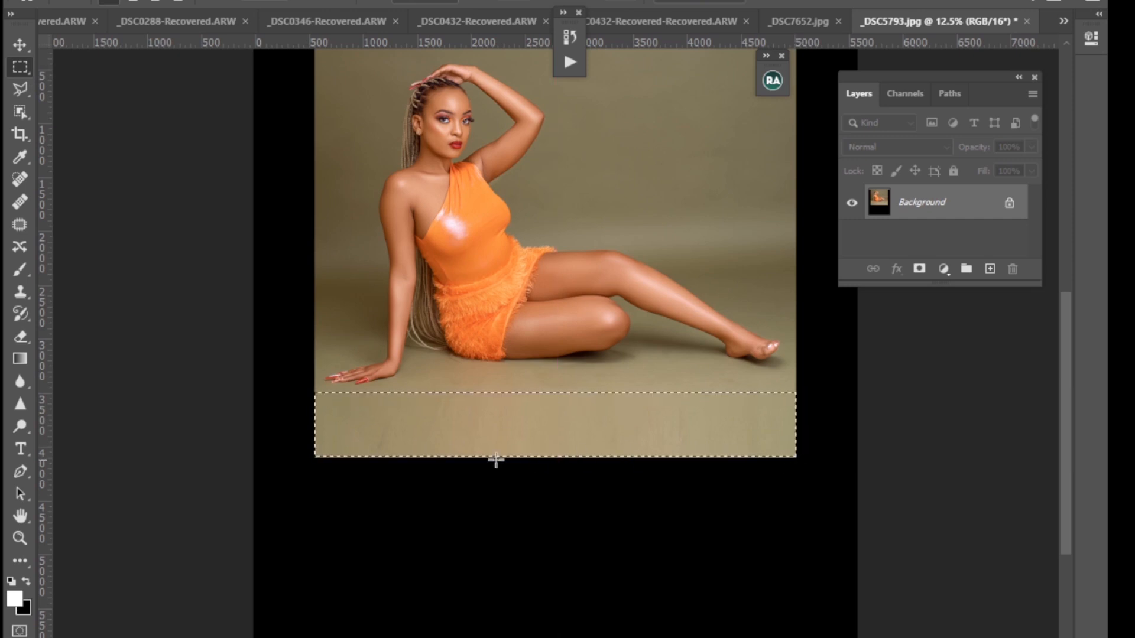
Stretch the selected floor strip down over the black area below the photo with Free Transform's Distort, and deselect.
{"action": "right_click", "coordinate": [493, 429]}
{"action": "left_click", "coordinate": [527, 600]}
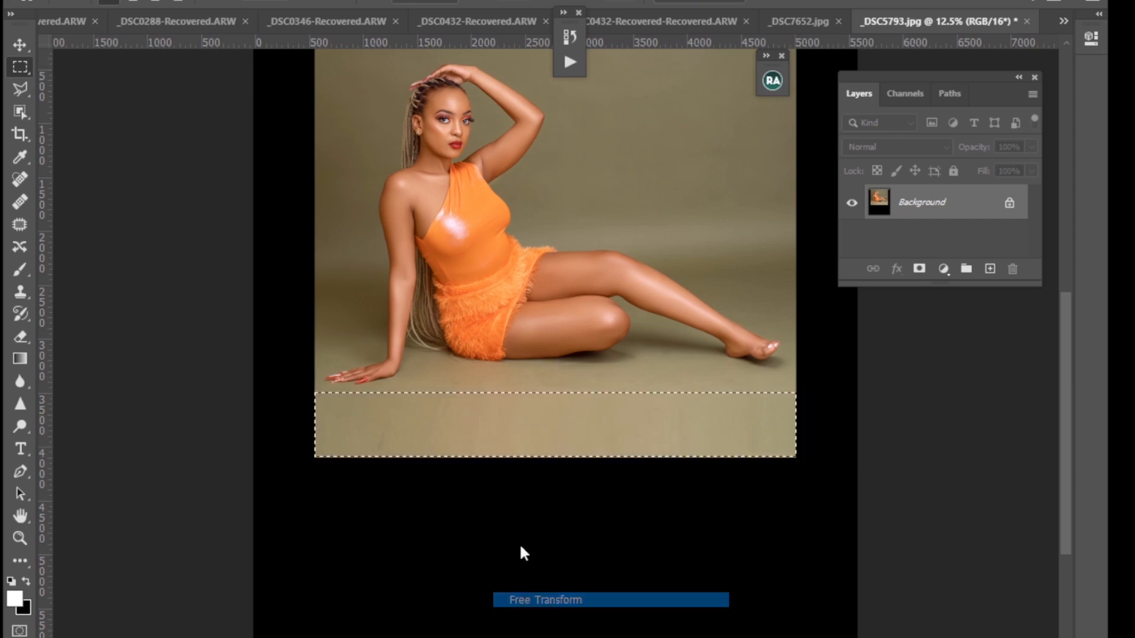
{"action": "right_click", "coordinate": [491, 440]}
{"action": "left_click", "coordinate": [534, 509]}
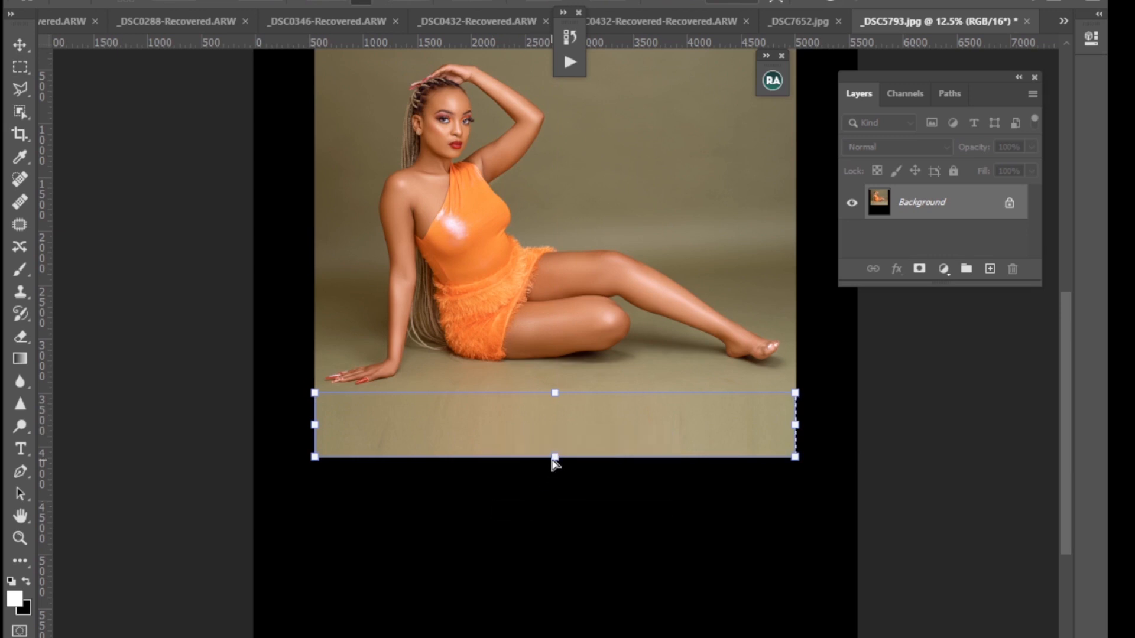
{"action": "left_click_drag", "start_coordinate": [553, 459], "coordinate": [557, 637]}
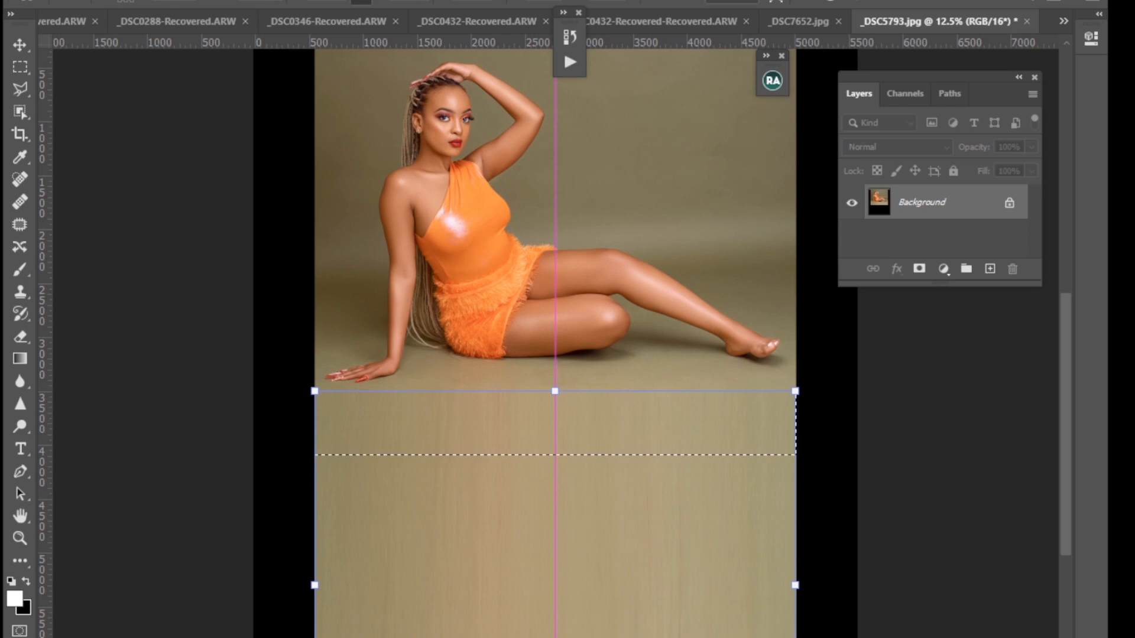
{"action": "left_click_drag", "start_coordinate": [558, 637], "coordinate": [558, 637]}
{"action": "key", "text": "Return"}
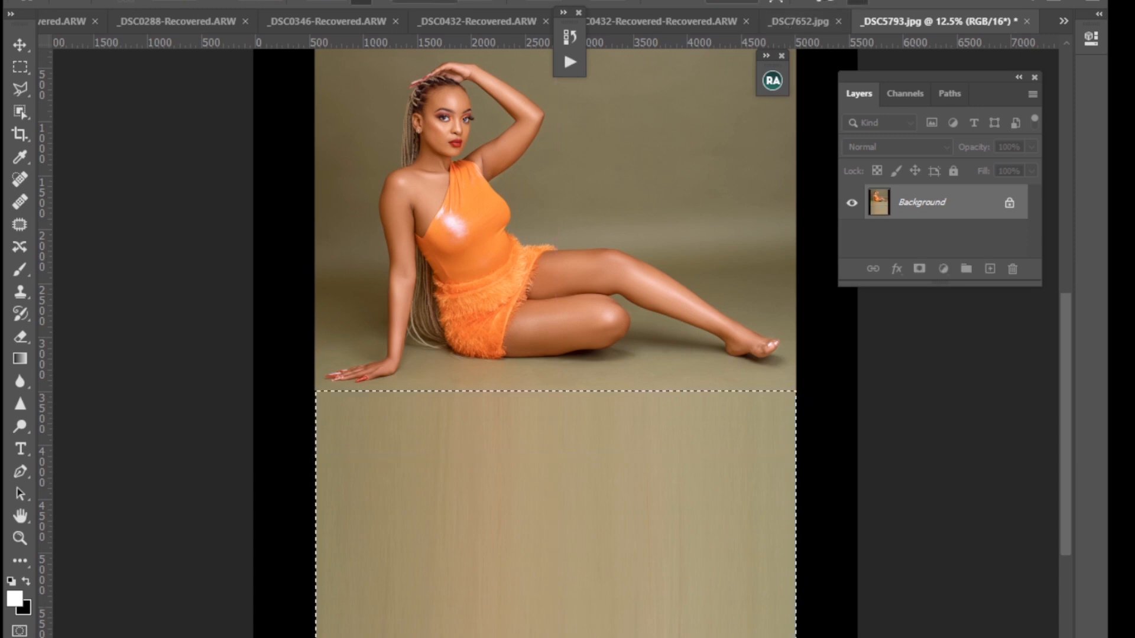
{"action": "left_click", "coordinate": [540, 495]}
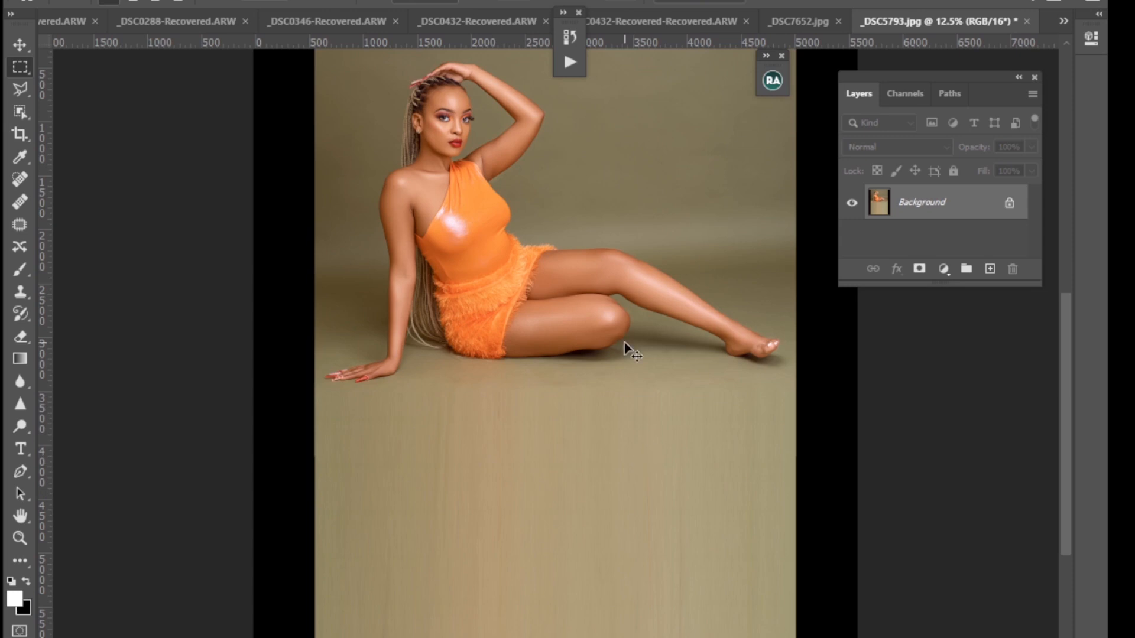
{"action": "key", "text": "ctrl+minus"}
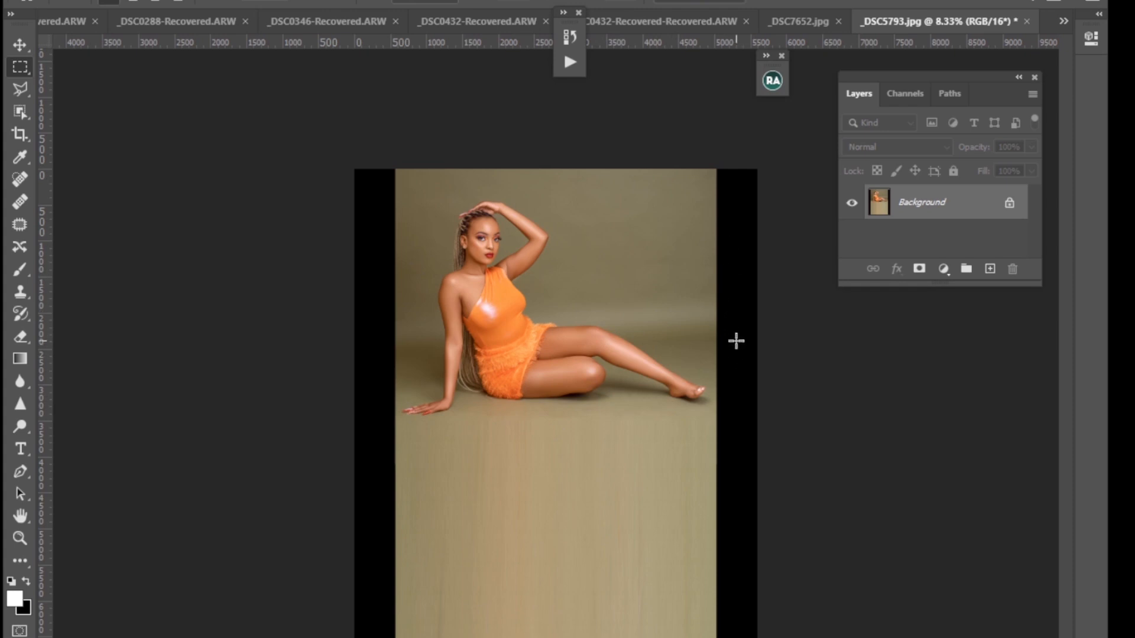
{"action": "left_click", "coordinate": [20, 111]}
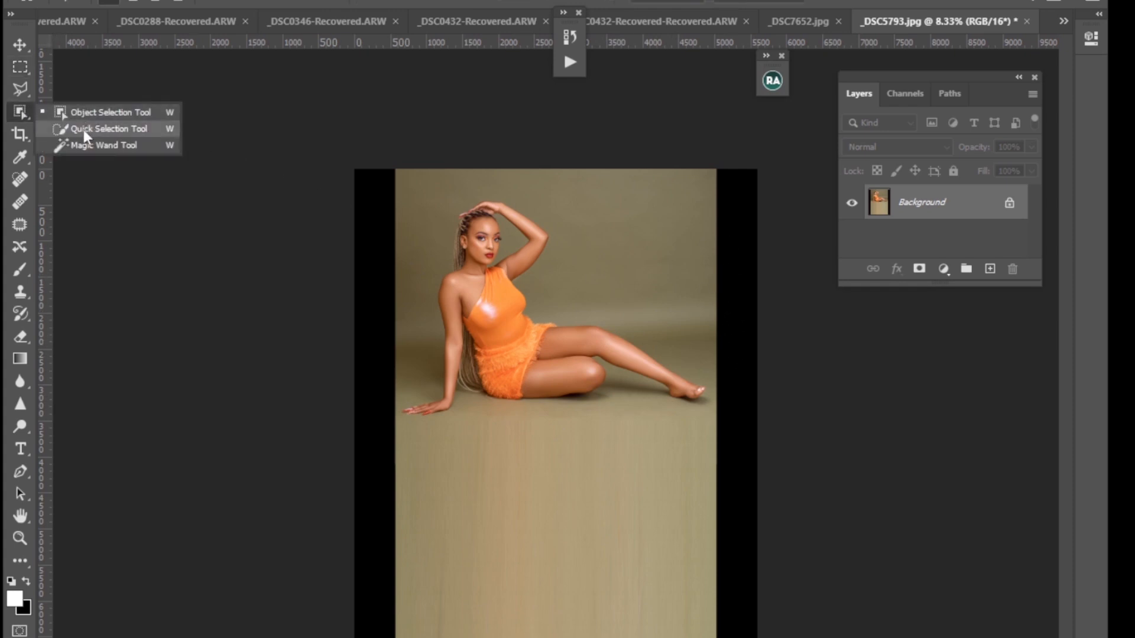
{"action": "left_click", "coordinate": [19, 179]}
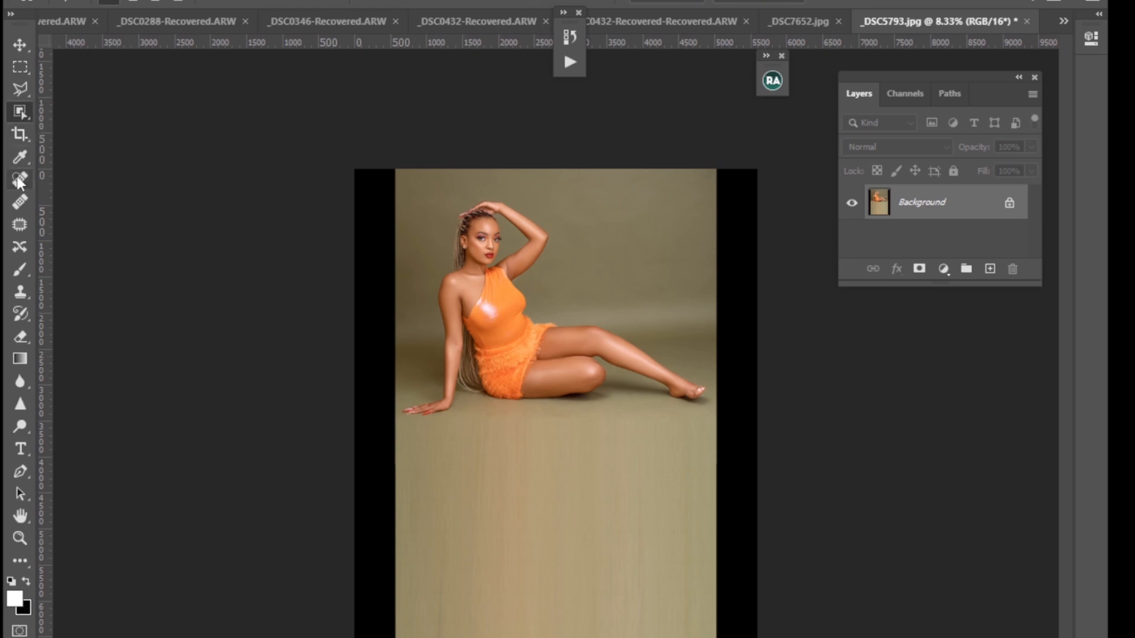
Outline the black strip along the image's left side with the Patch tool, slightly overlapping the backdrop edge.
{"action": "left_click", "coordinate": [20, 157]}
{"action": "left_click", "coordinate": [20, 134]}
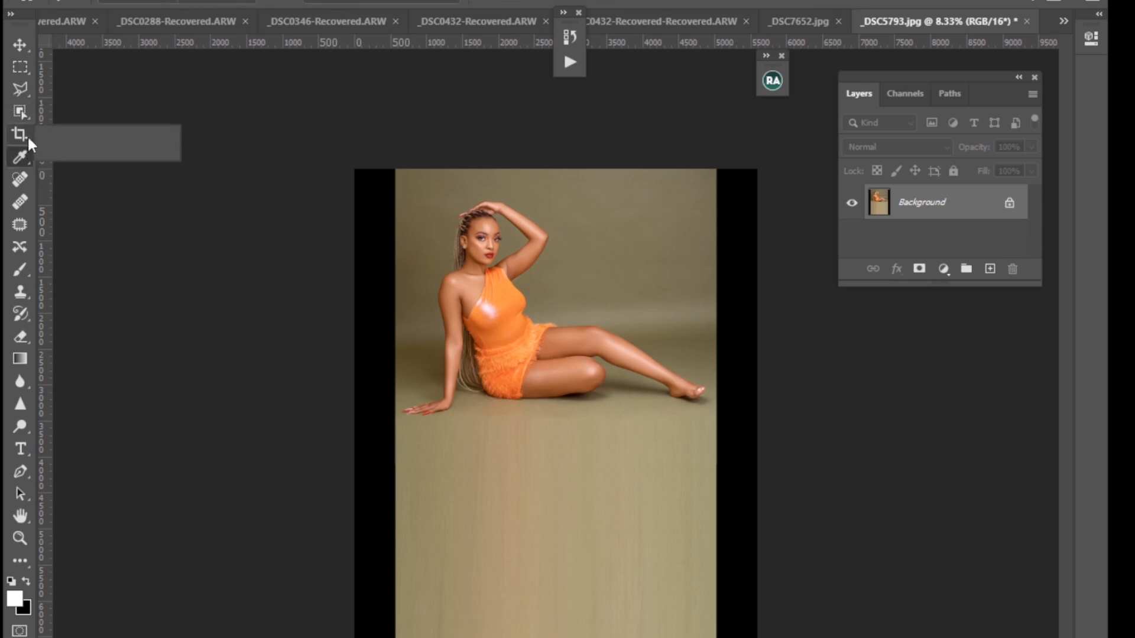
{"action": "left_click", "coordinate": [21, 112]}
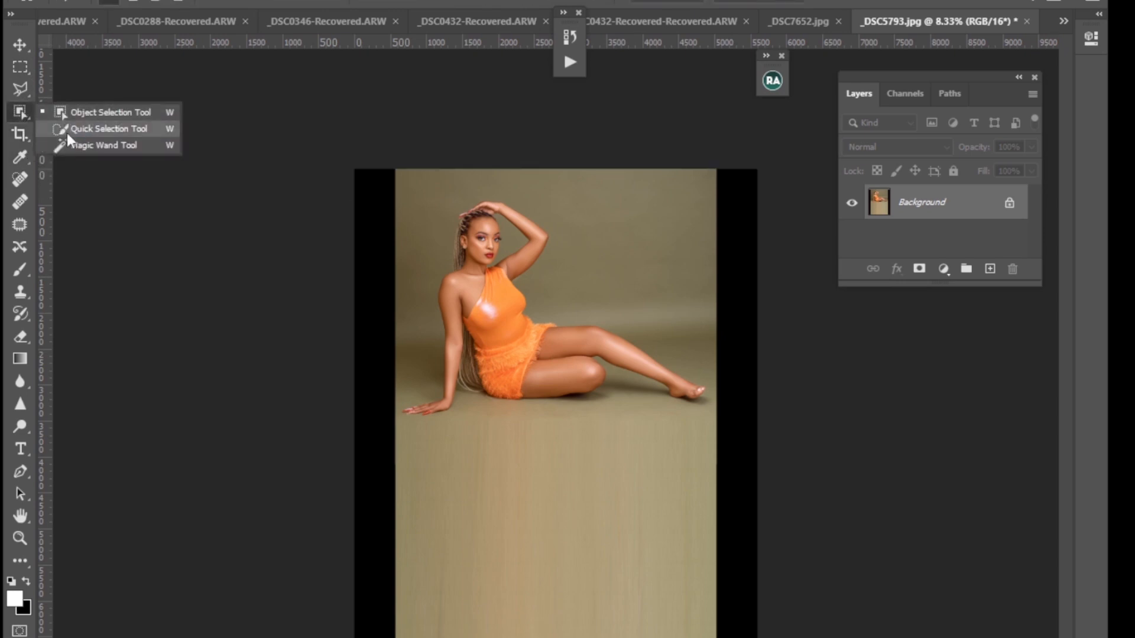
{"action": "left_click", "coordinate": [24, 223]}
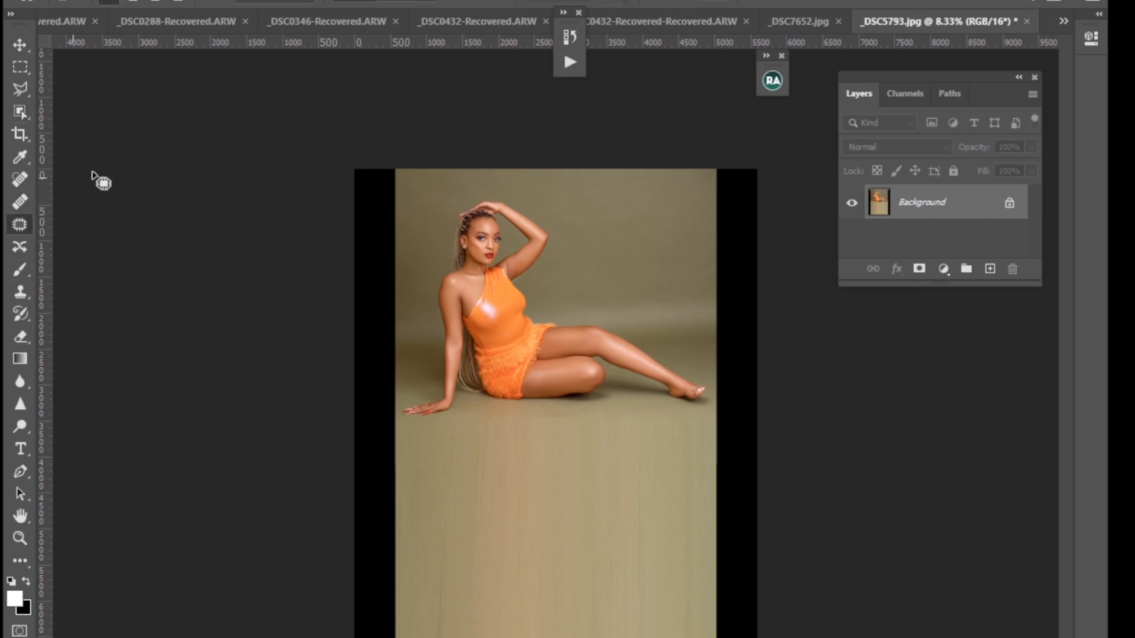
{"action": "key", "text": "ctrl+plus"}
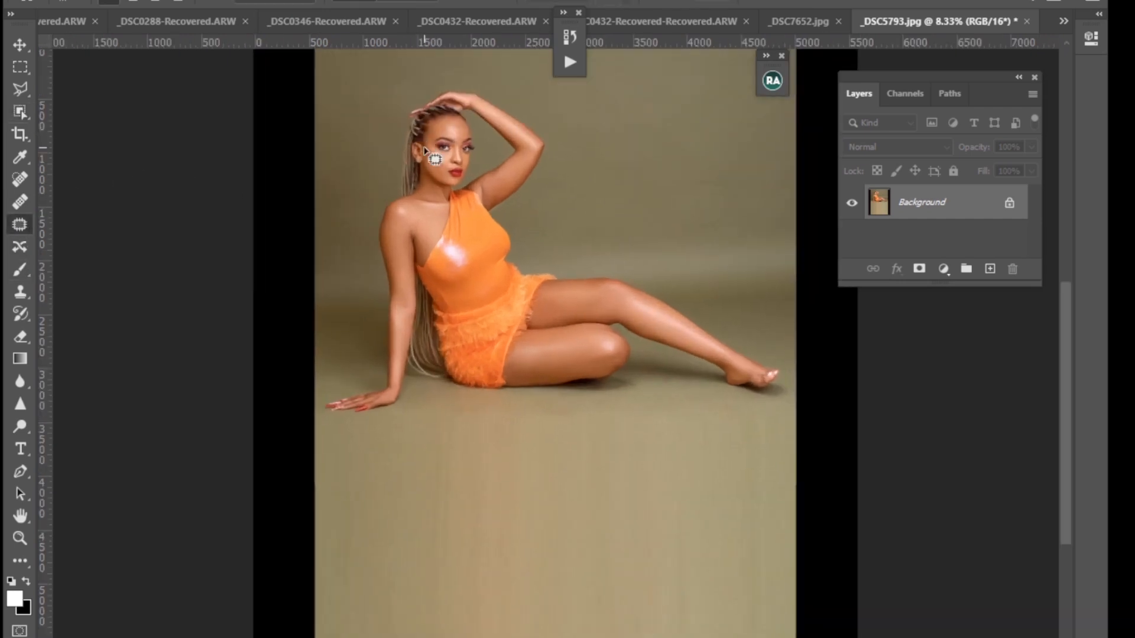
{"action": "key", "text": "ctrl+minus"}
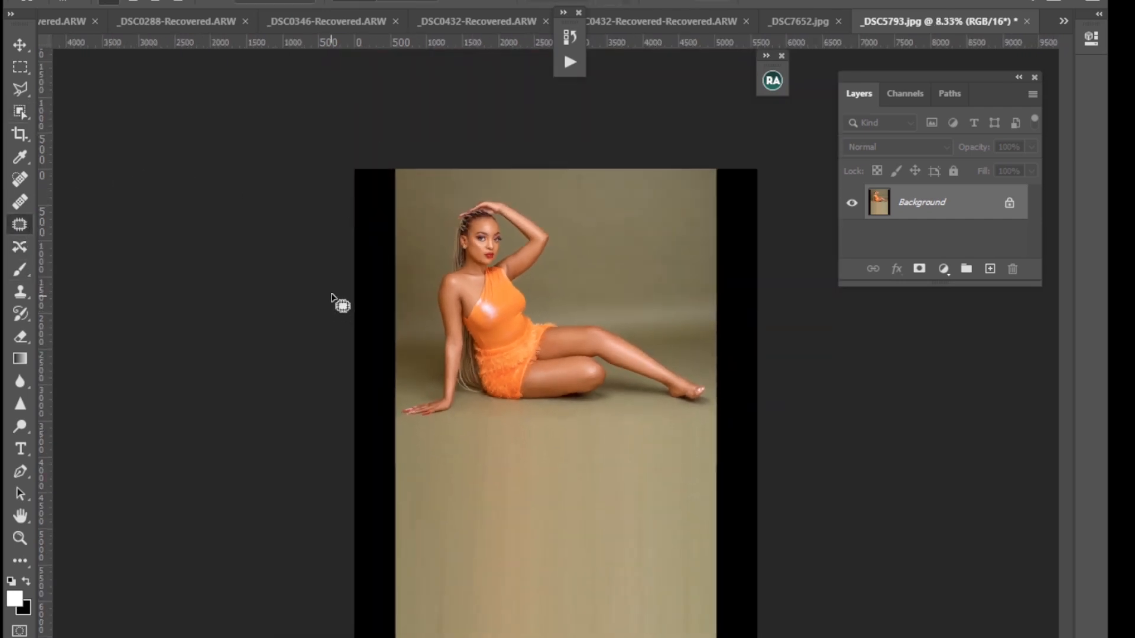
{"action": "mouse_move", "coordinate": [402, 170]}
{"action": "left_mouse_down"}
{"action": "mouse_move", "coordinate": [406, 633]}
{"action": "mouse_move", "coordinate": [332, 561]}
{"action": "mouse_move", "coordinate": [305, 256]}
{"action": "mouse_move", "coordinate": [309, 146]}
{"action": "mouse_move", "coordinate": [375, 142]}
{"action": "left_mouse_up"}
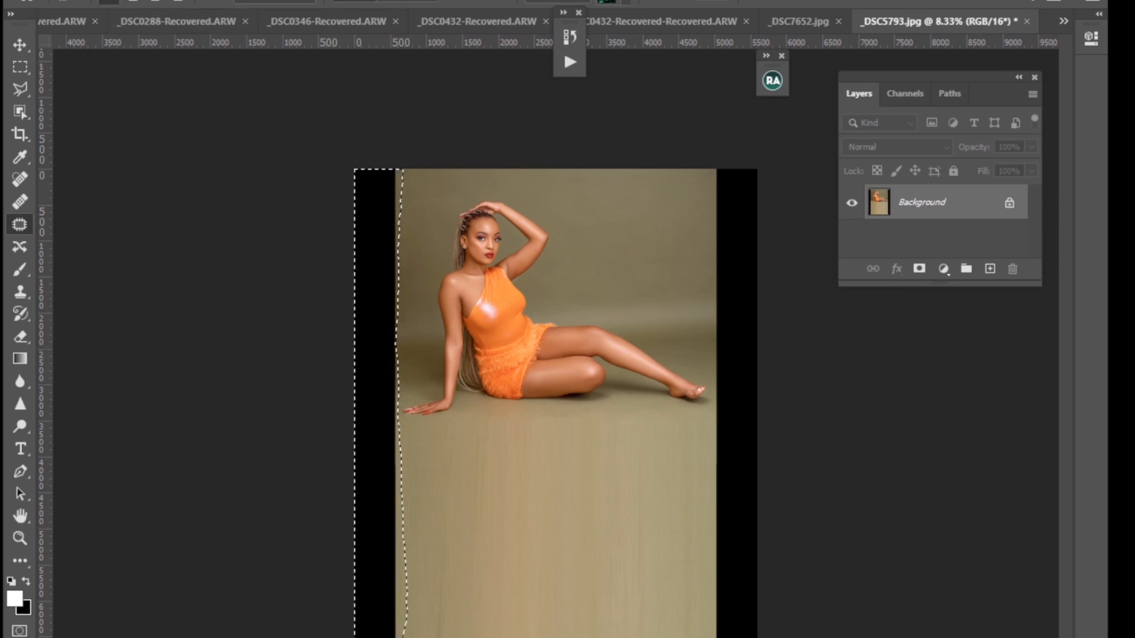
Fill the selected left strip using Content-Aware with Color Adaptation at 100% opacity, and deselect.
{"action": "left_click", "coordinate": [65, 1]}
{"action": "left_click", "coordinate": [71, 237]}
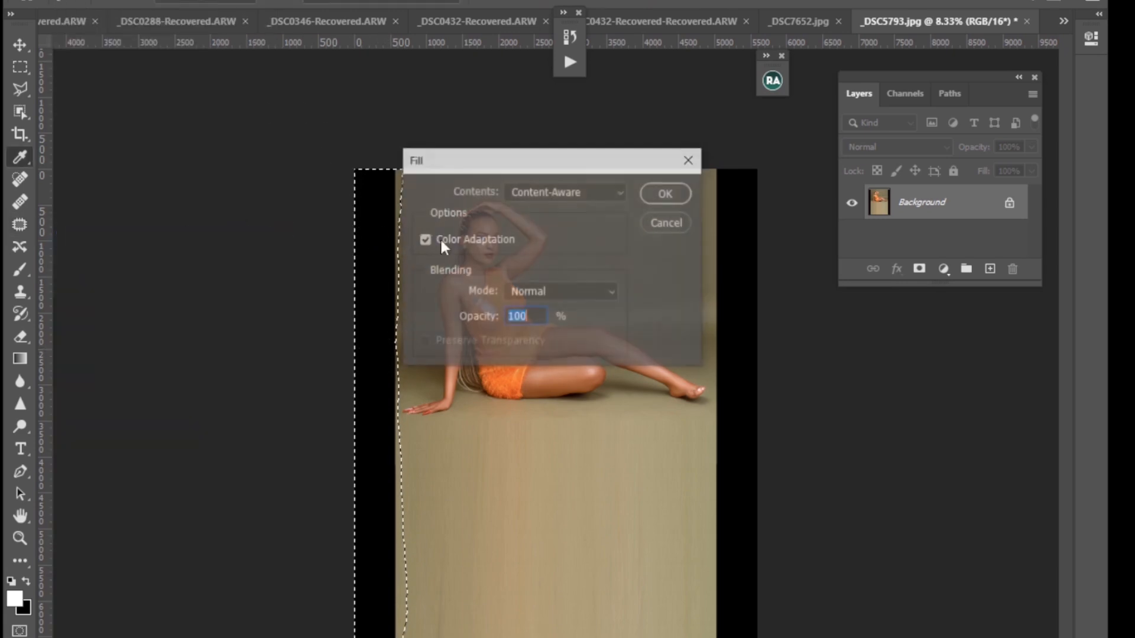
{"action": "left_click", "coordinate": [653, 191]}
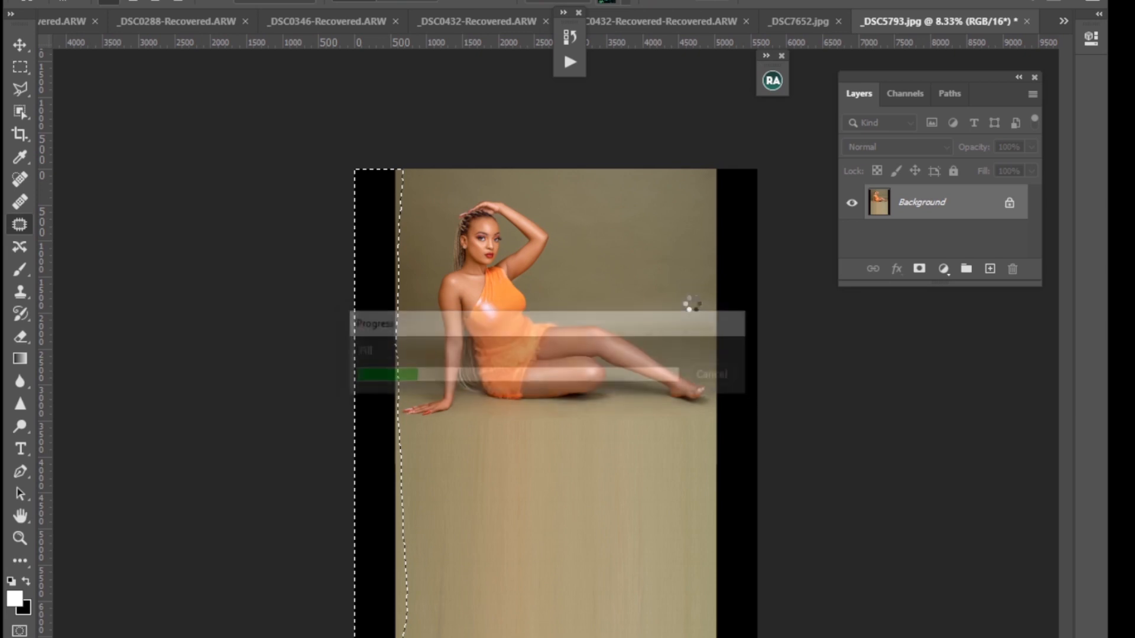
{"action": "key", "text": "ctrl+d"}
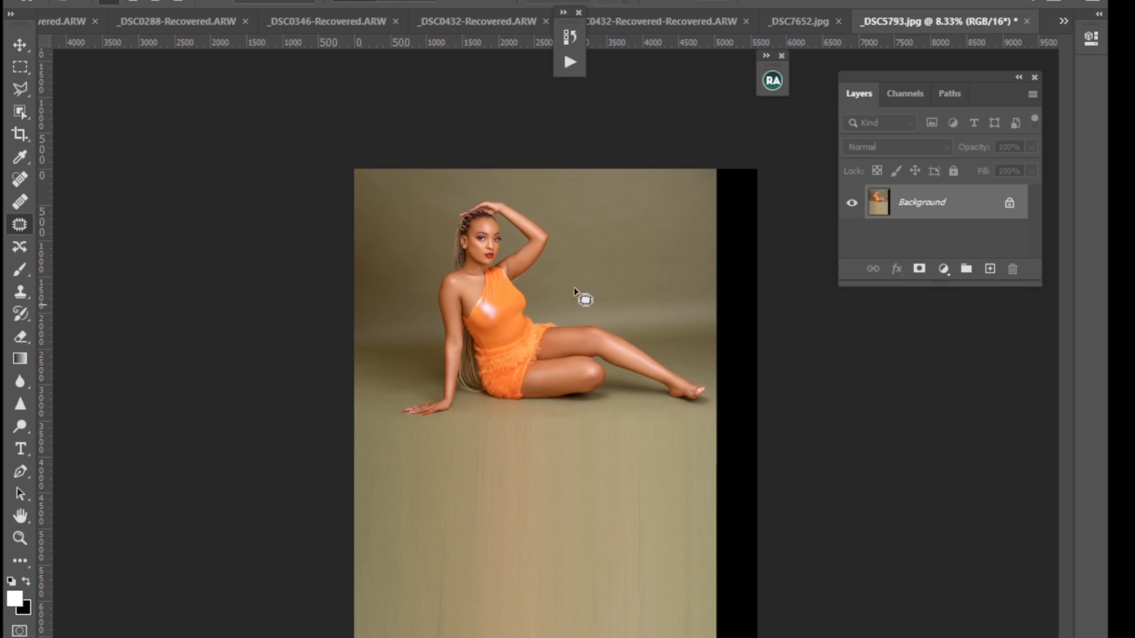
Outline the black strip along the image's right side with the Patch tool, fill it with Content-Aware, and deselect.
{"action": "mouse_move", "coordinate": [703, 170]}
{"action": "left_mouse_down"}
{"action": "mouse_move", "coordinate": [706, 636]}
{"action": "mouse_move", "coordinate": [807, 545]}
{"action": "mouse_move", "coordinate": [807, 204]}
{"action": "mouse_move", "coordinate": [728, 114]}
{"action": "mouse_move", "coordinate": [648, 99]}
{"action": "left_mouse_up"}
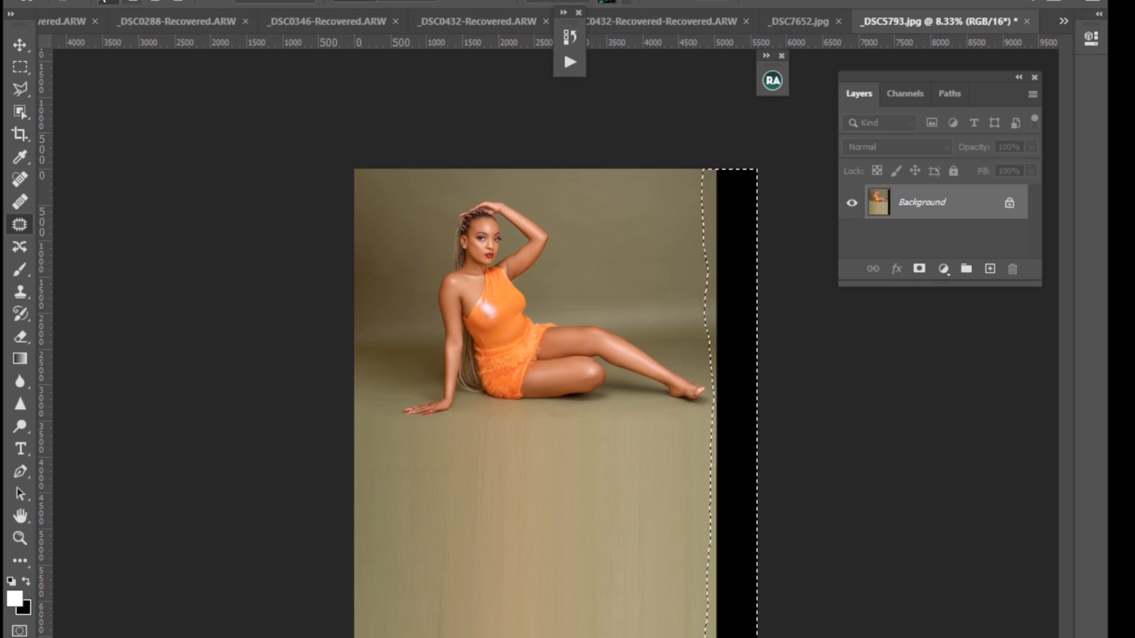
{"action": "left_click", "coordinate": [62, 1]}
{"action": "left_click", "coordinate": [74, 237]}
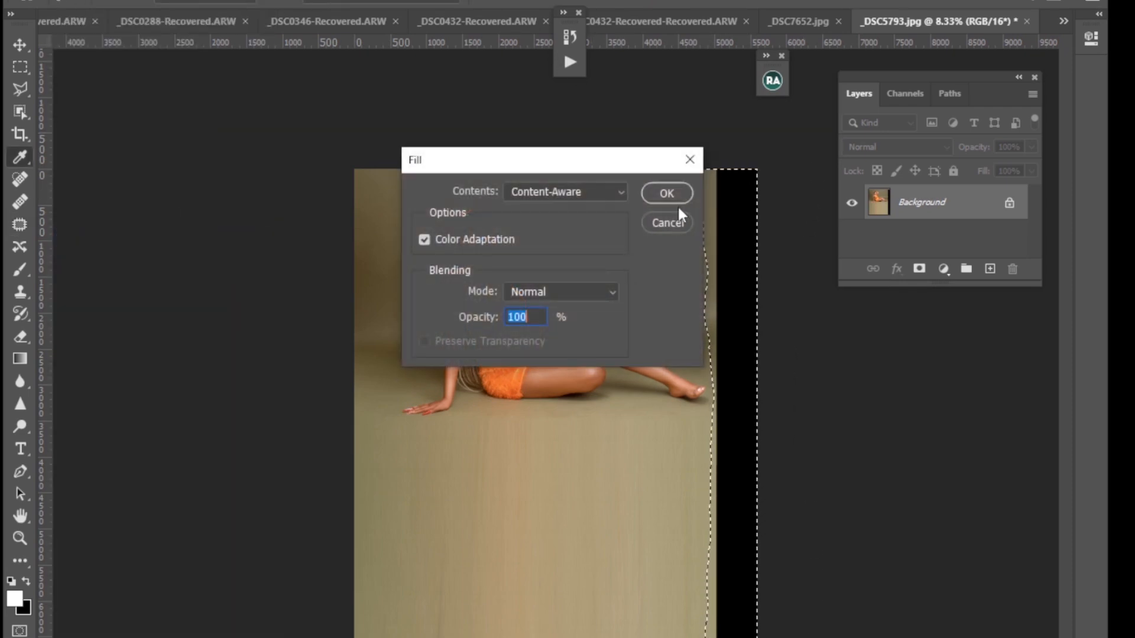
{"action": "left_click", "coordinate": [667, 193]}
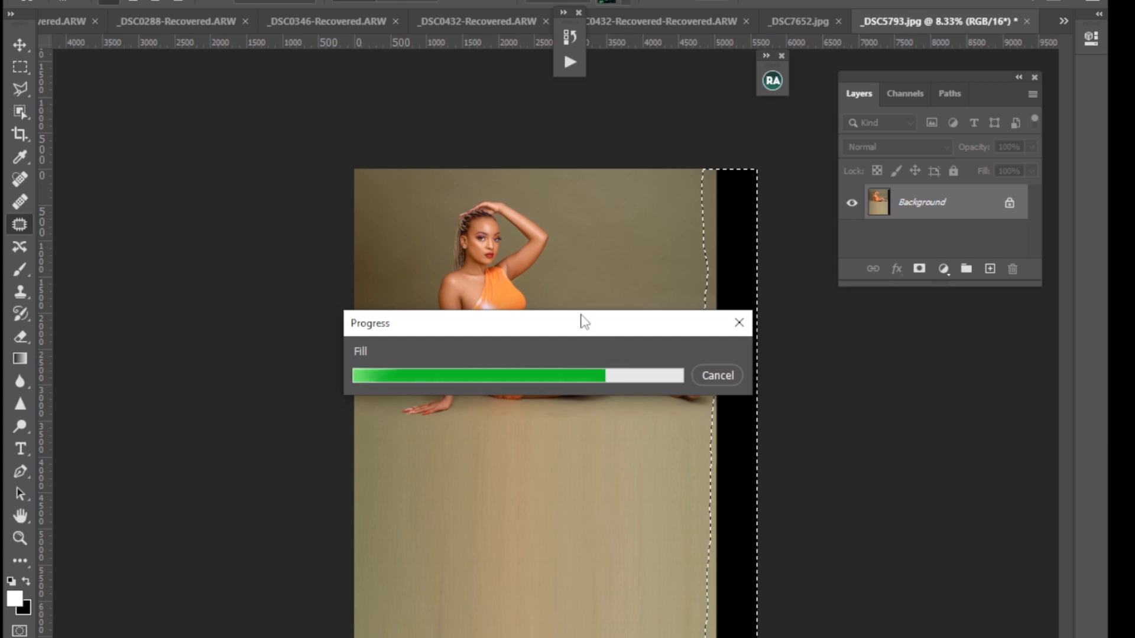
{"action": "key", "text": "ctrl+d"}
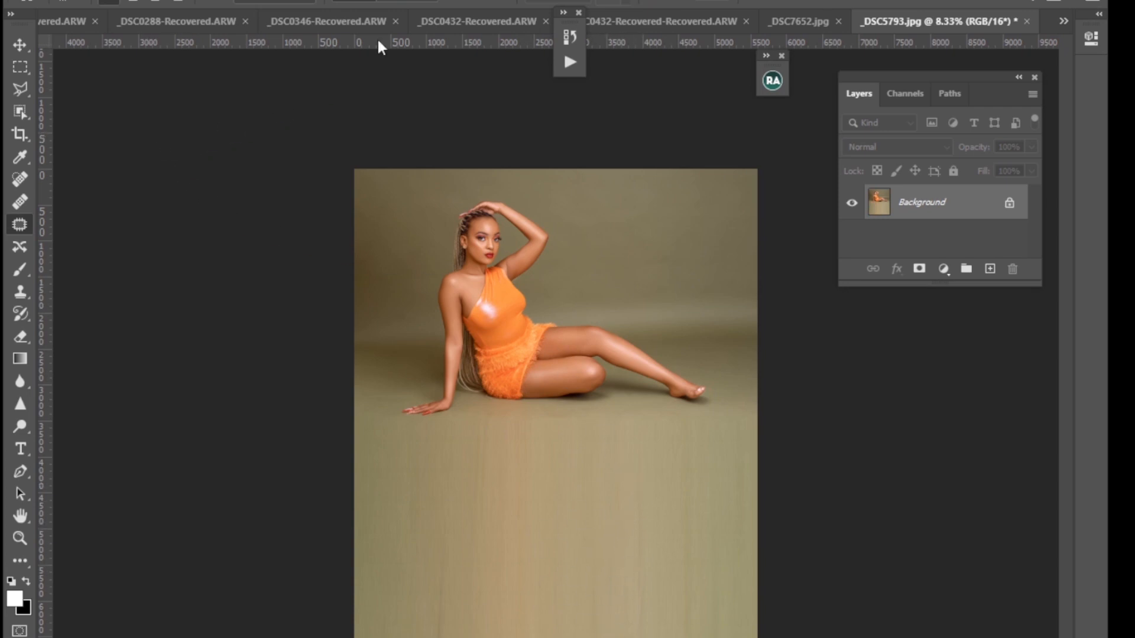
{"action": "left_click", "coordinate": [22, 66]}
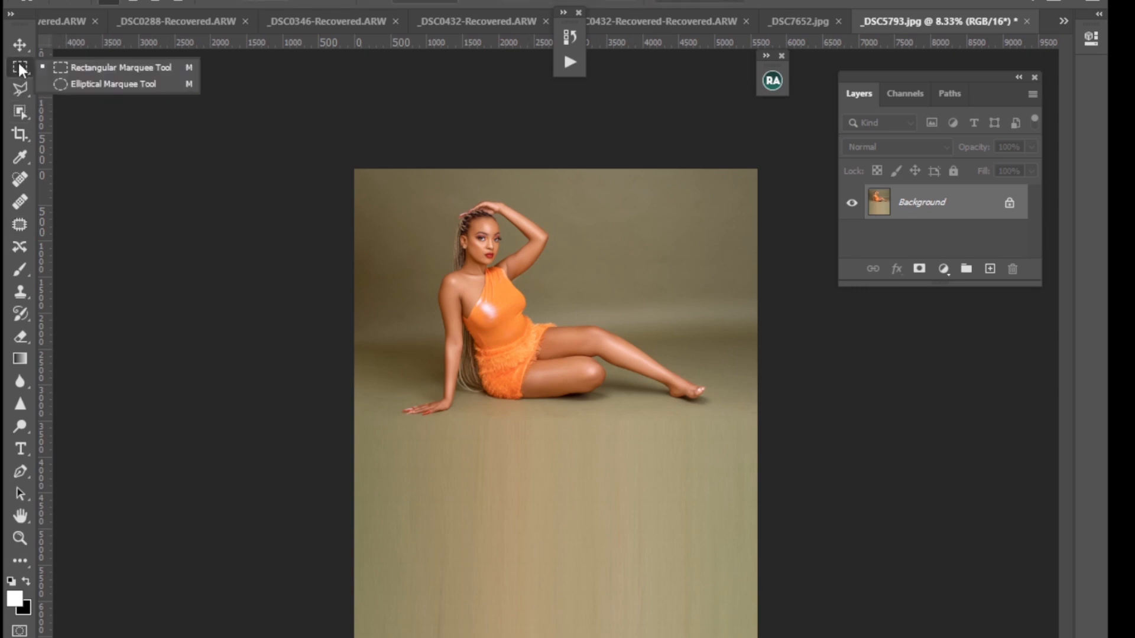
{"action": "left_click", "coordinate": [82, 65]}
{"action": "left_click_drag", "start_coordinate": [351, 161], "coordinate": [760, 415]}
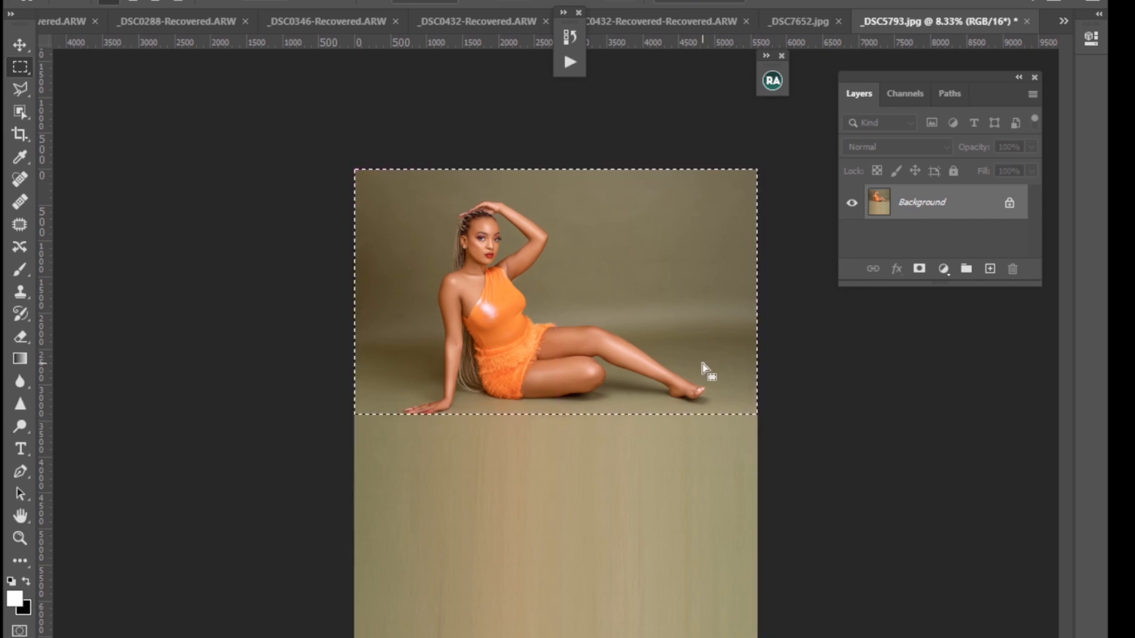
{"action": "key", "text": "ctrl+plus"}
{"action": "key", "text": "ctrl+plus"}
{"action": "key", "text": "ctrl+plus"}
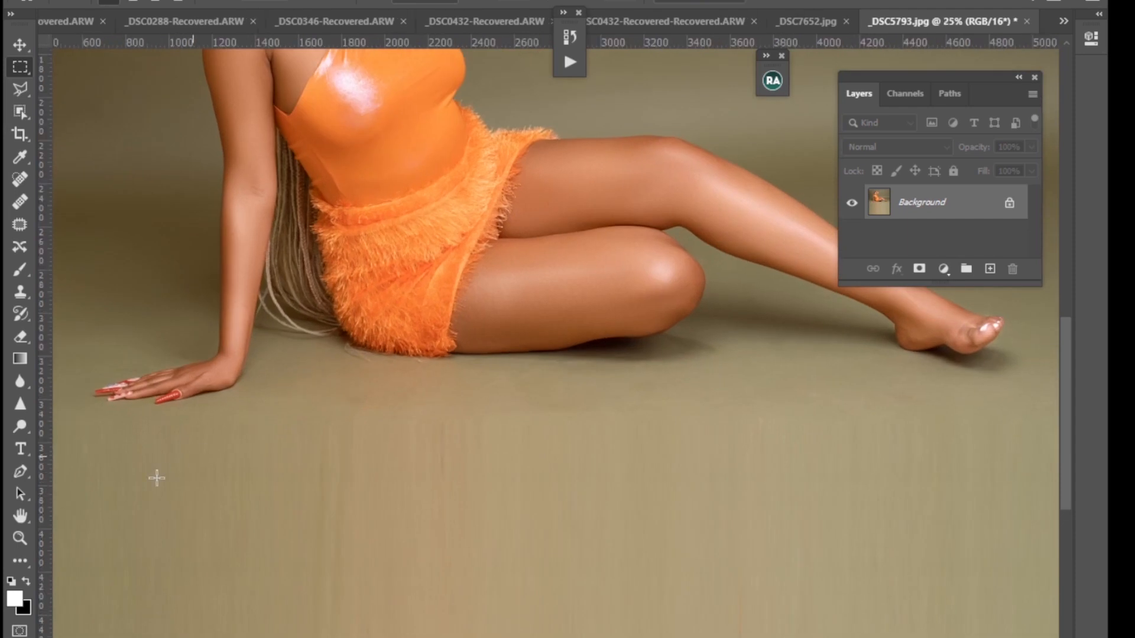
{"action": "scroll", "coordinate": [1068, 374], "scroll_direction": "down", "scroll_amount": 1}
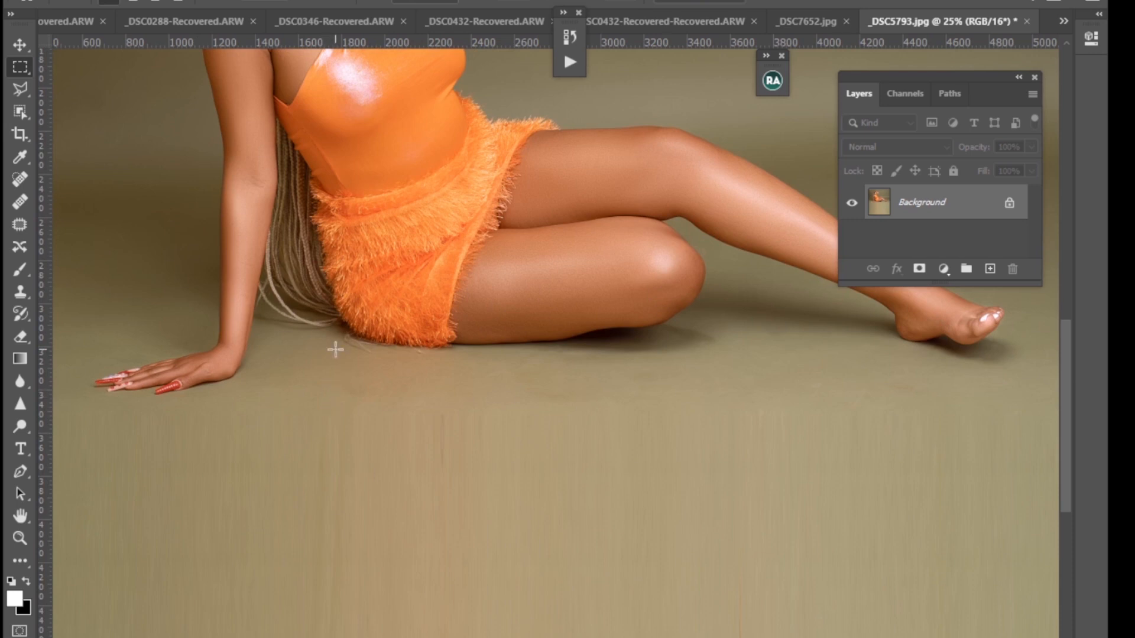
{"action": "key", "text": "ctrl+minus"}
{"action": "key", "text": "ctrl+minus"}
{"action": "key", "text": "ctrl+minus"}
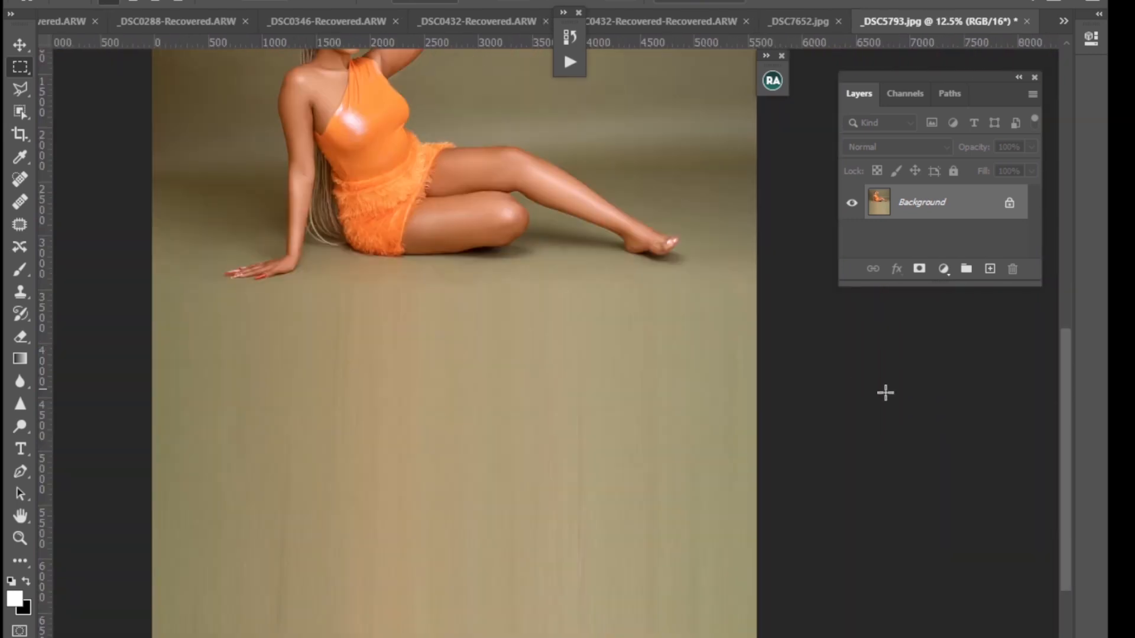
Select the full-width upper area down to the model's fingertips, about 3,400 px high, with the Rectangular Marquee and copy it to a new layer.
{"action": "scroll", "coordinate": [1073, 371], "scroll_direction": "up", "scroll_amount": 3}
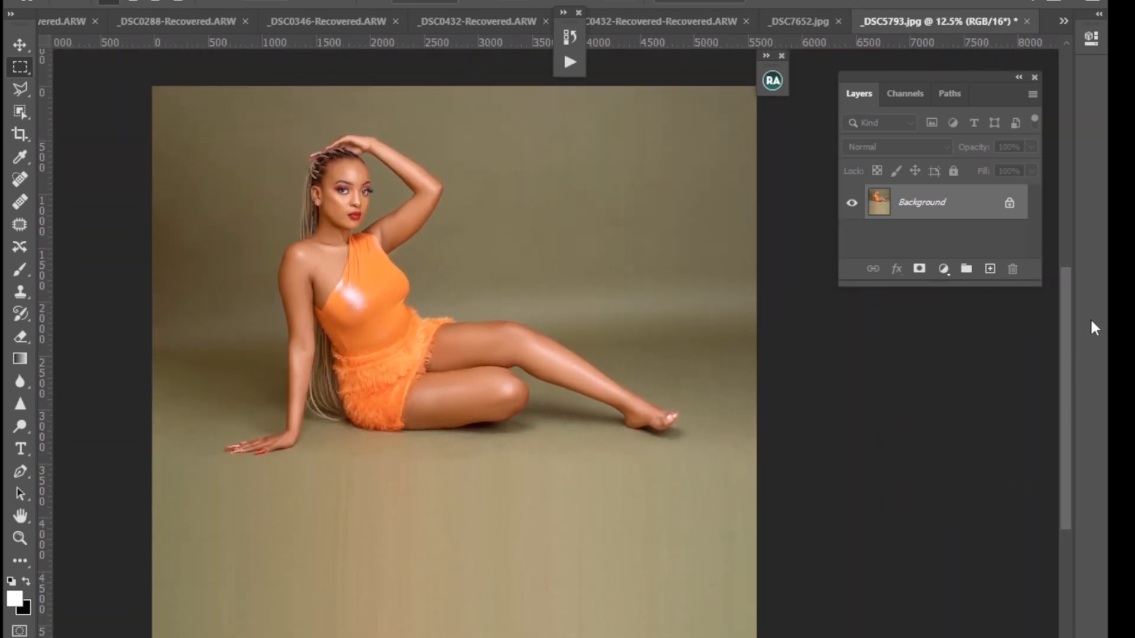
{"action": "right_click", "coordinate": [20, 67]}
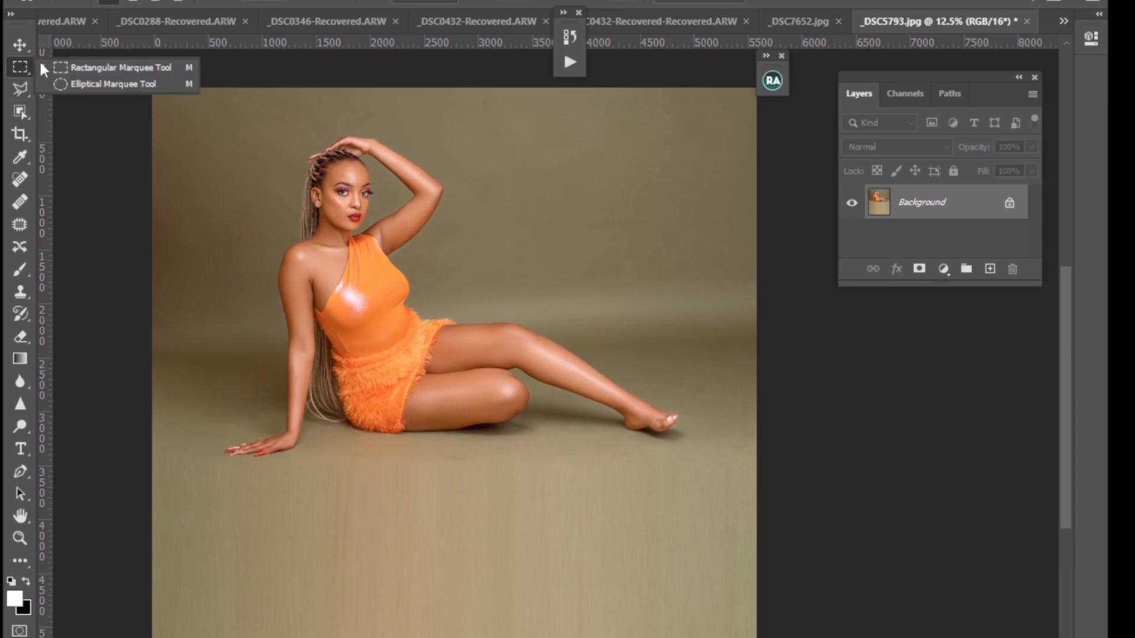
{"action": "left_click", "coordinate": [92, 63]}
{"action": "left_click_drag", "start_coordinate": [145, 69], "coordinate": [757, 457]}
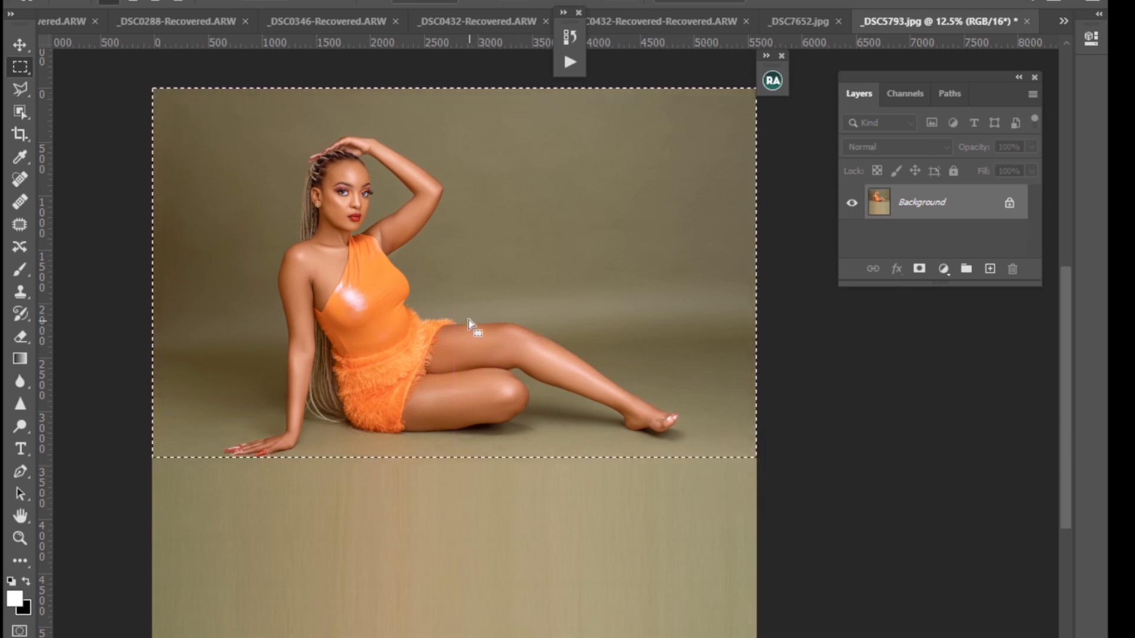
{"action": "right_click", "coordinate": [453, 315]}
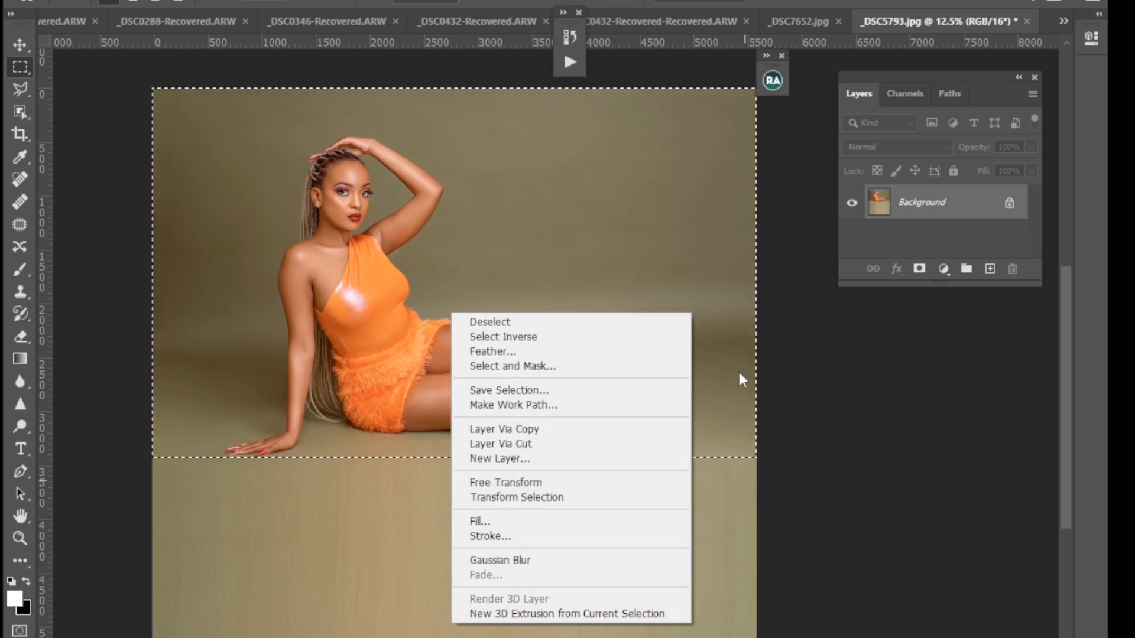
{"action": "left_click", "coordinate": [744, 521]}
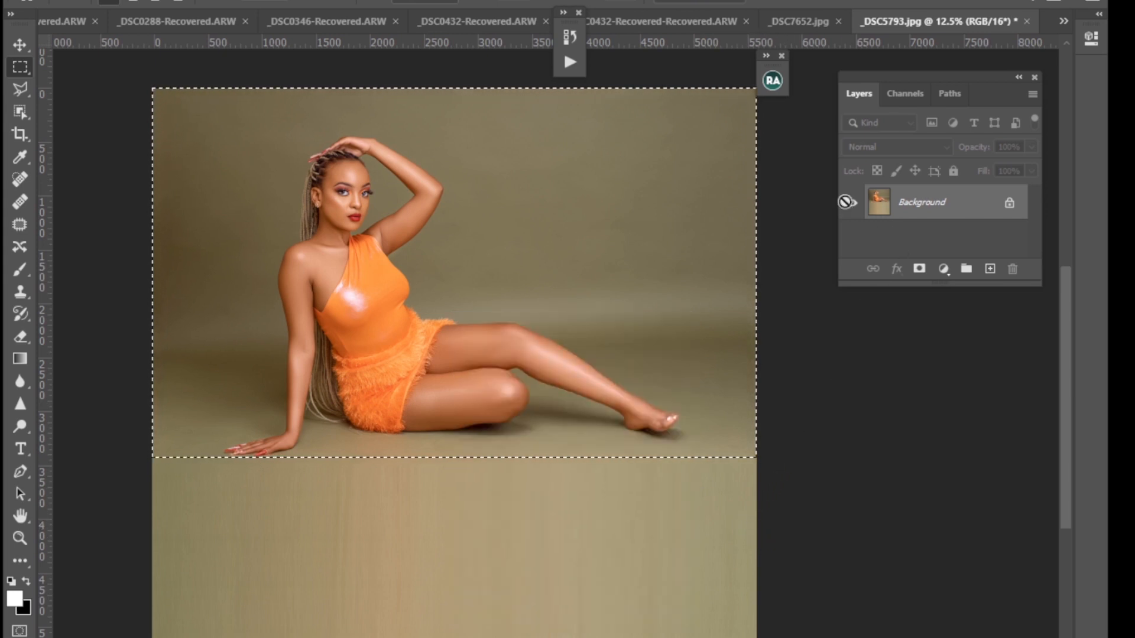
{"action": "key", "text": "ctrl+j"}
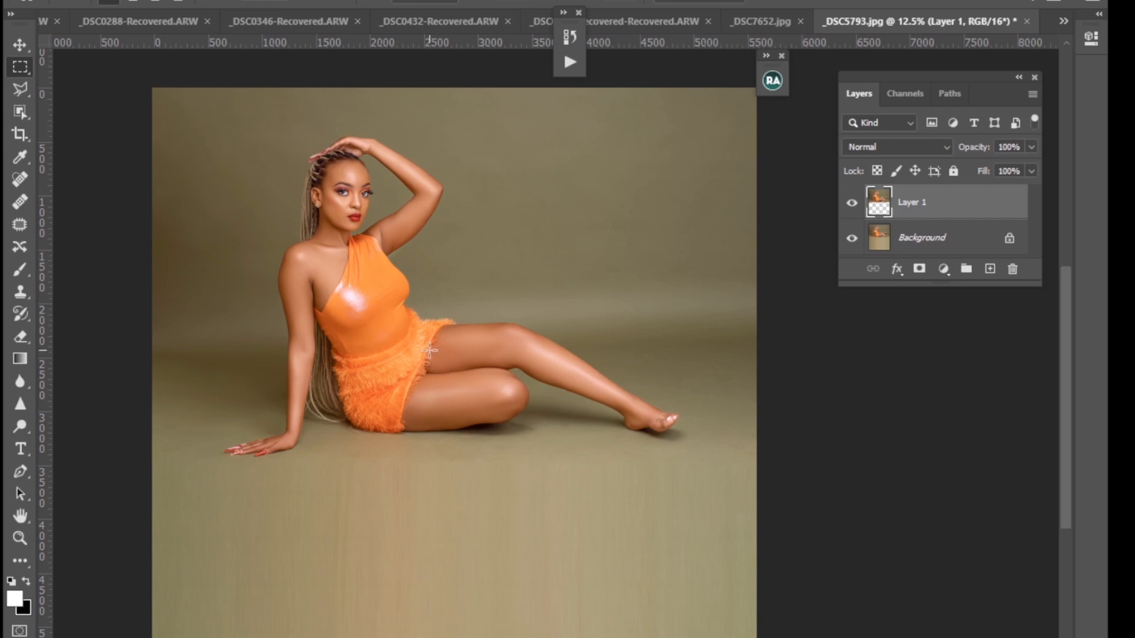
Flip the copied layer vertically with Free Transform and move it straight down until its upper edge lies just below the model's fingertips.
{"action": "key", "text": "ctrl+t"}
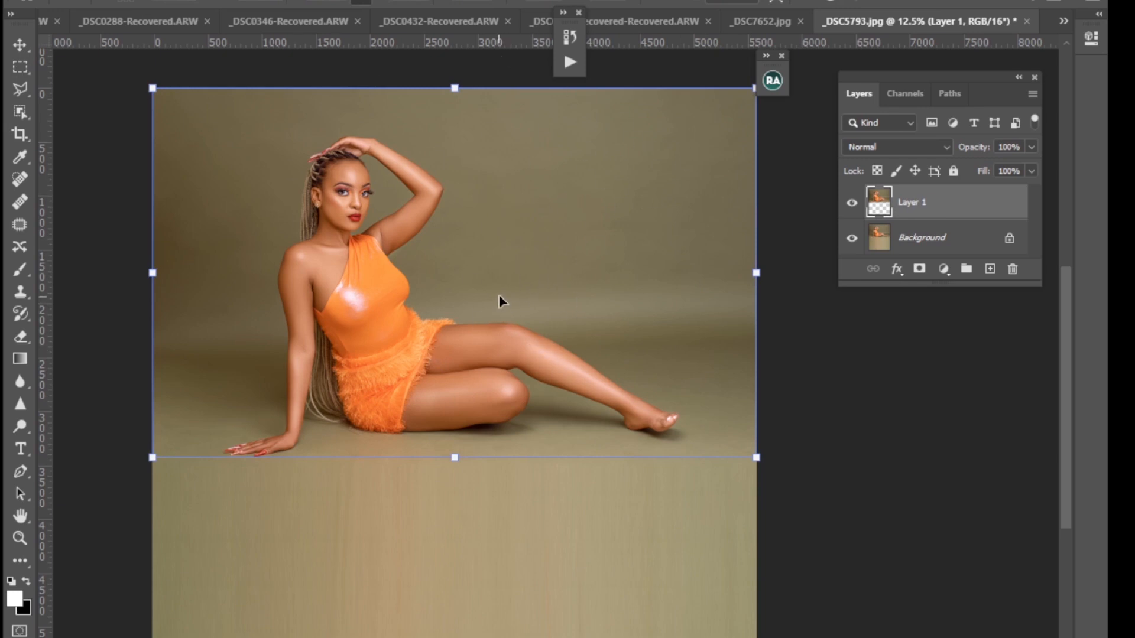
{"action": "right_click", "coordinate": [473, 295]}
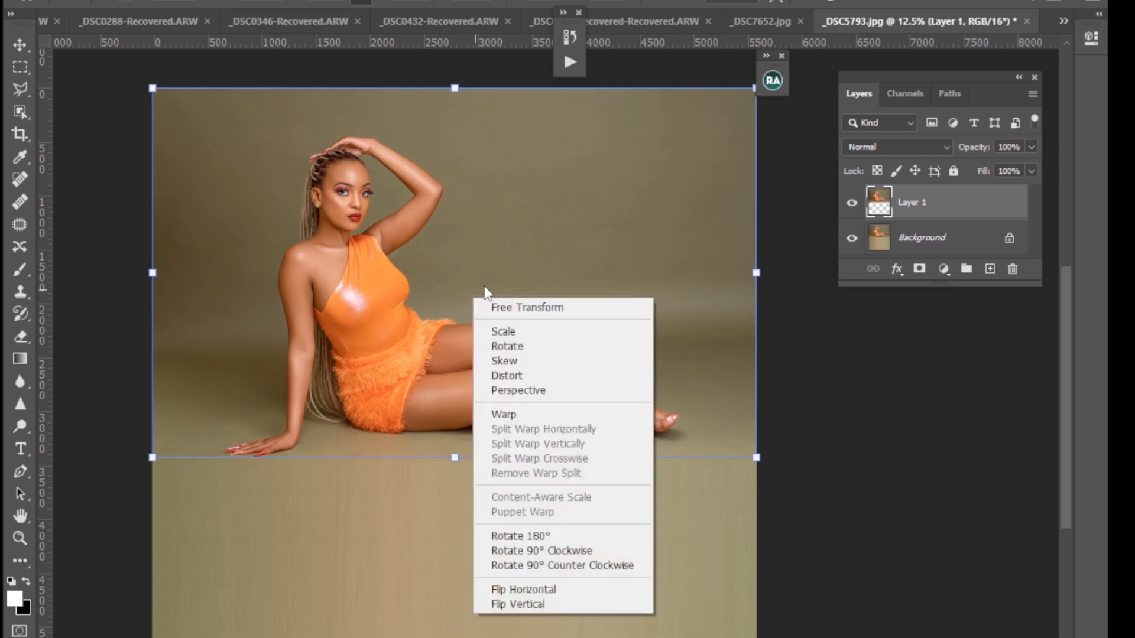
{"action": "left_click", "coordinate": [510, 603]}
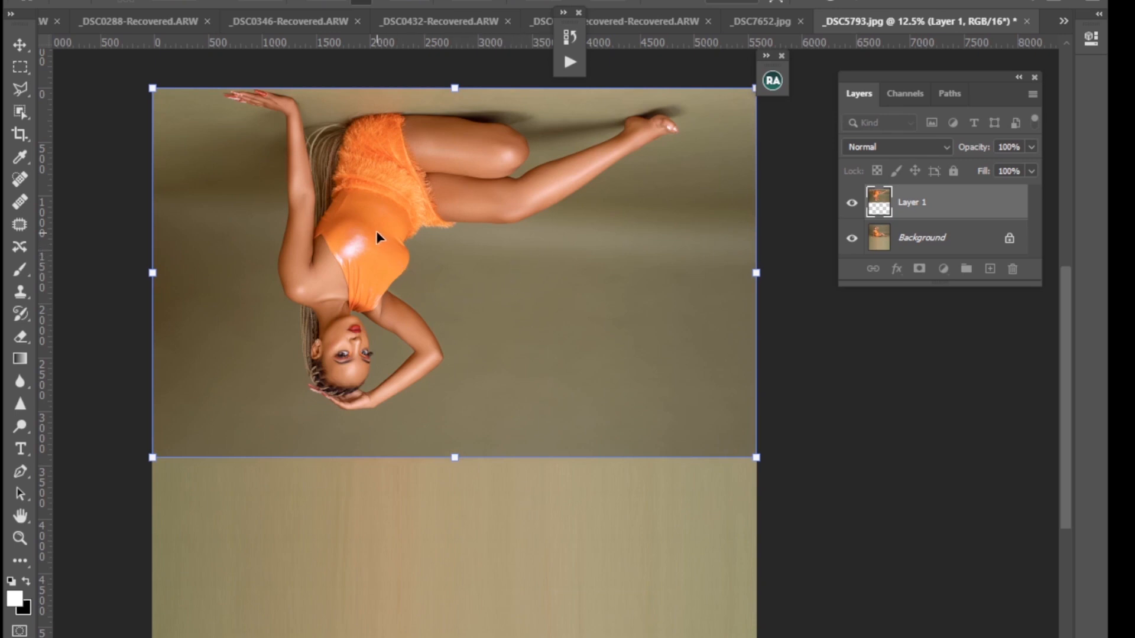
{"action": "left_click_drag", "start_coordinate": [377, 235], "coordinate": [383, 580]}
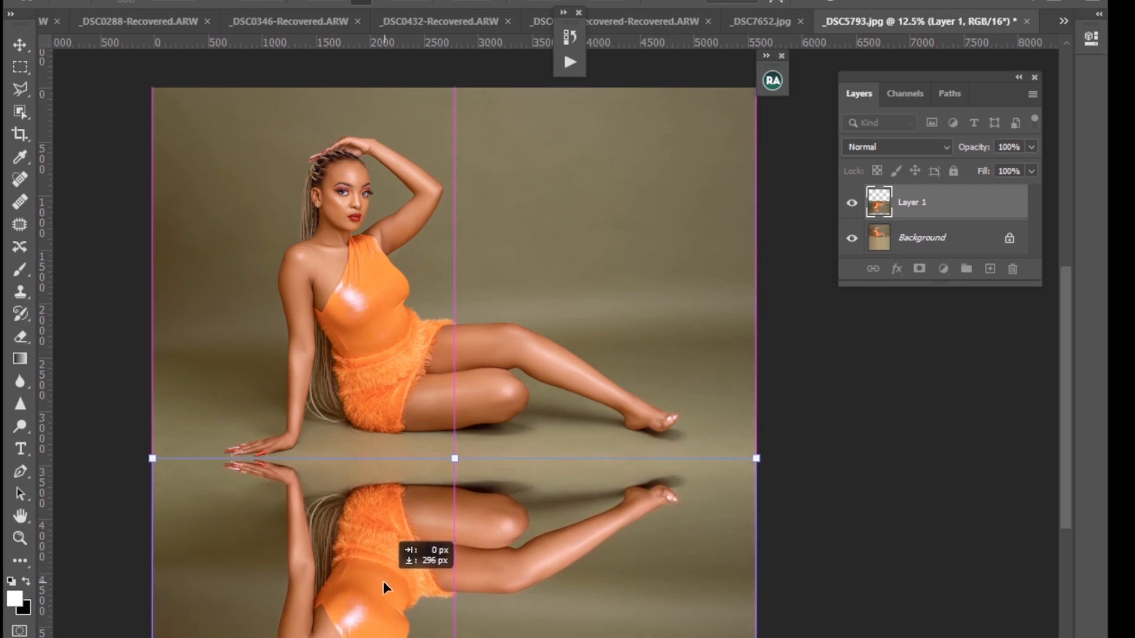
{"action": "left_click_drag", "start_coordinate": [385, 580], "coordinate": [385, 580]}
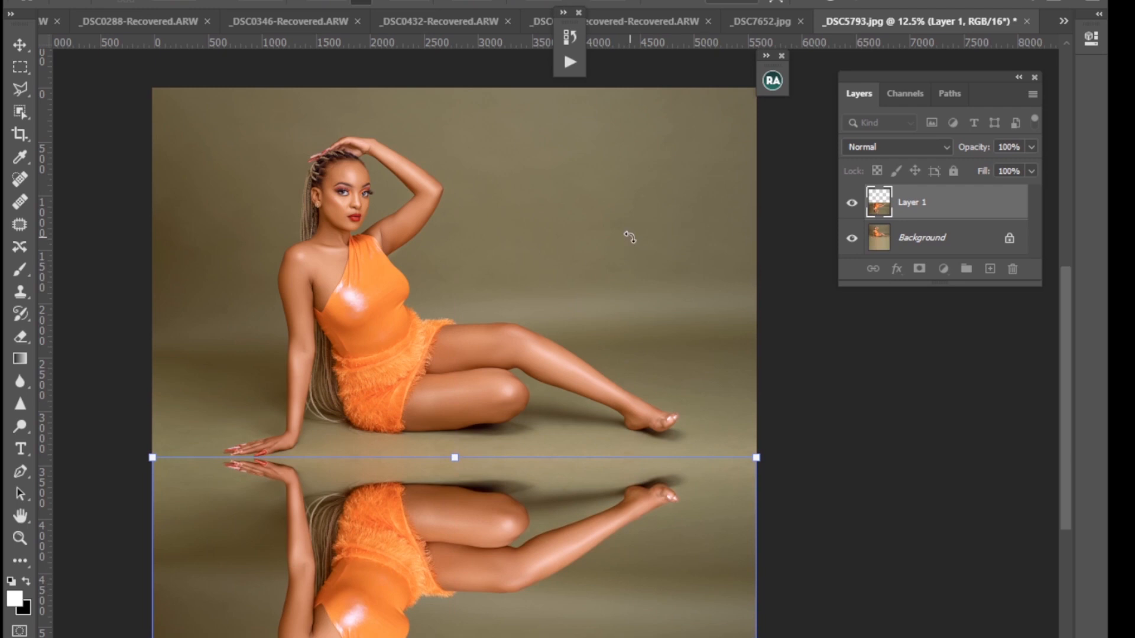
{"action": "key", "text": "ctrl+minus"}
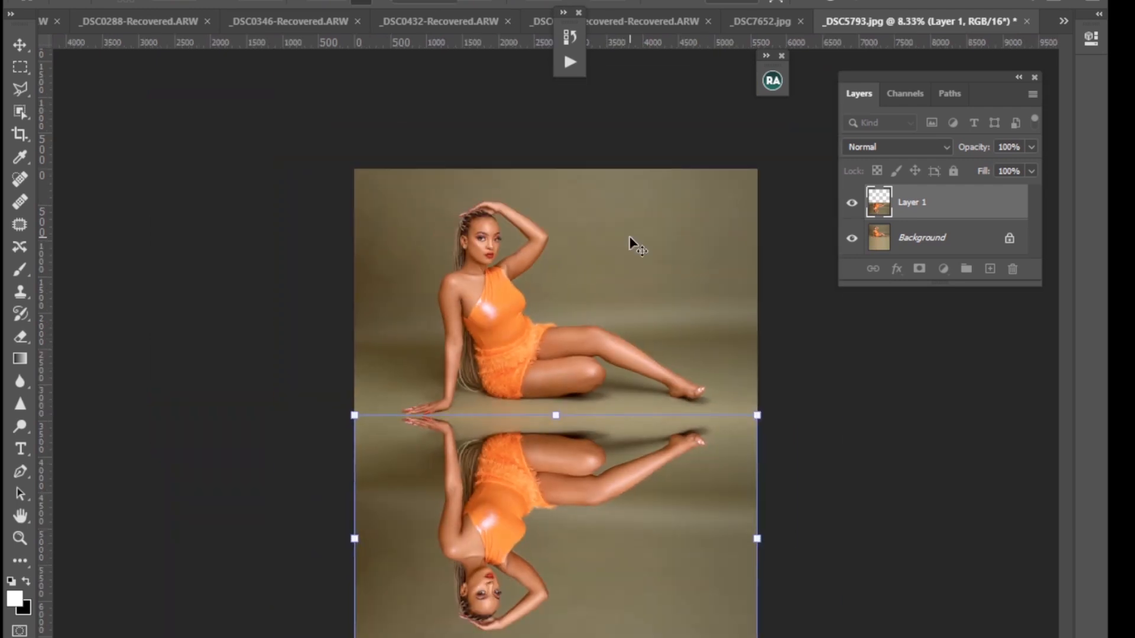
{"action": "key", "text": "Return"}
{"action": "key", "text": "m"}
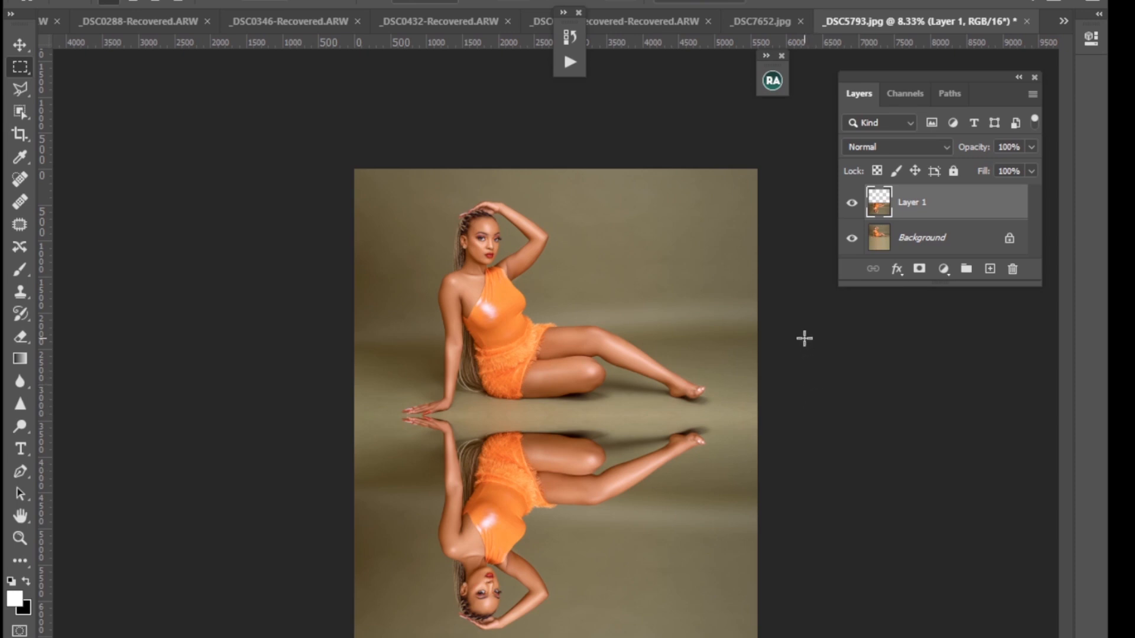
Stamp all visible layers into a new merged layer above the mirrored copy.
{"action": "key", "text": "ctrl+plus"}
{"action": "key", "text": "ctrl+plus"}
{"action": "key", "text": "ctrl+plus"}
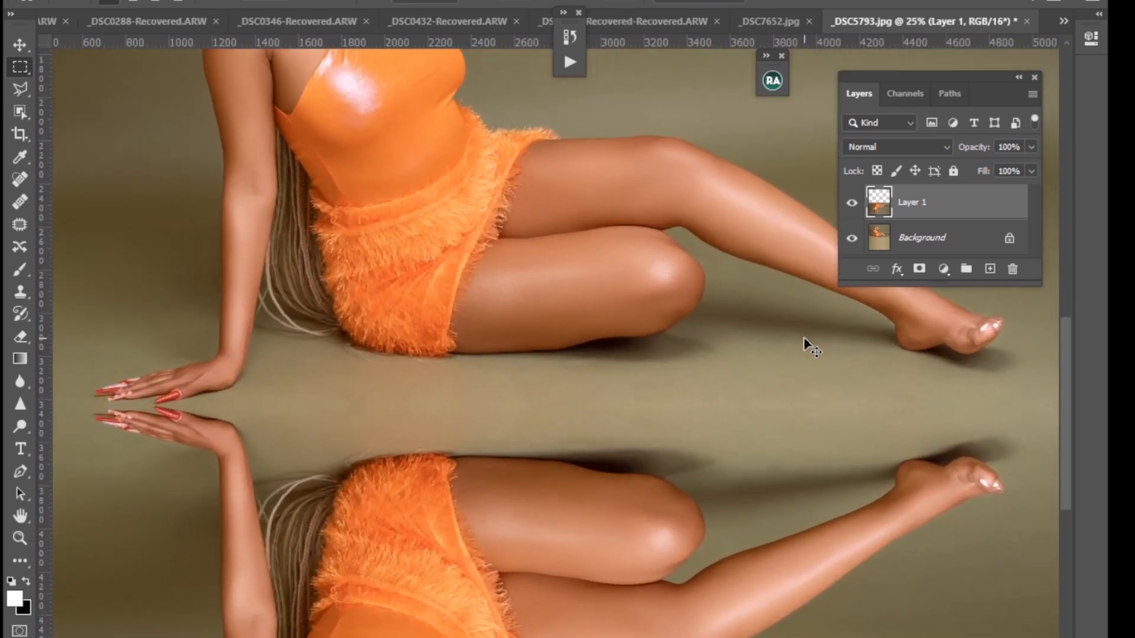
{"action": "key", "text": "ctrl+minus"}
{"action": "key", "text": "ctrl+minus"}
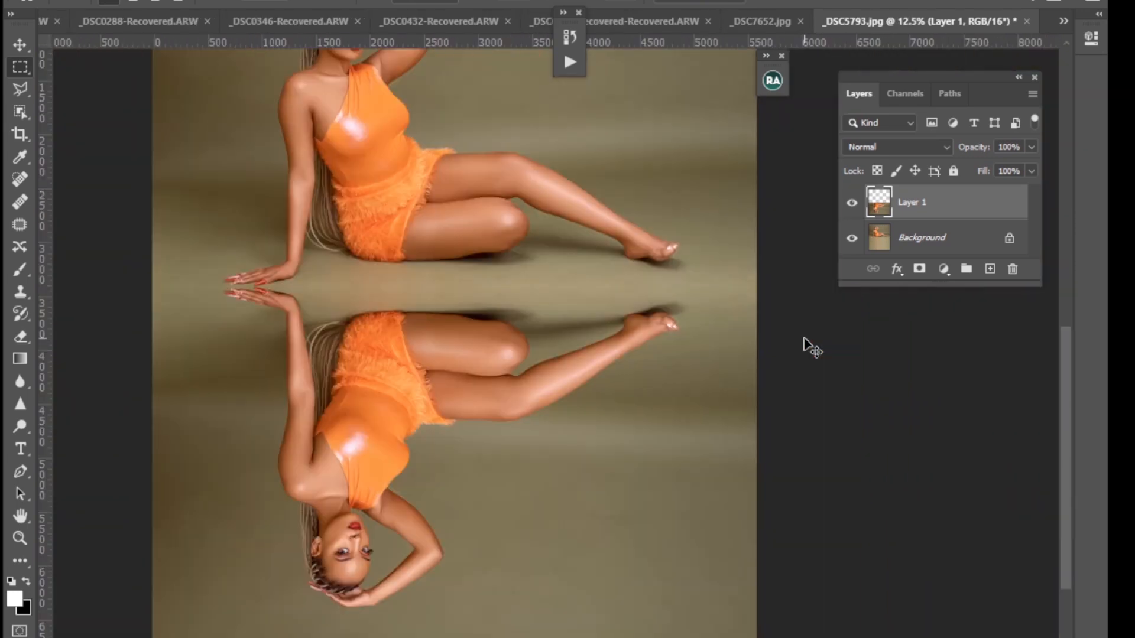
{"action": "key", "text": "ctrl+minus"}
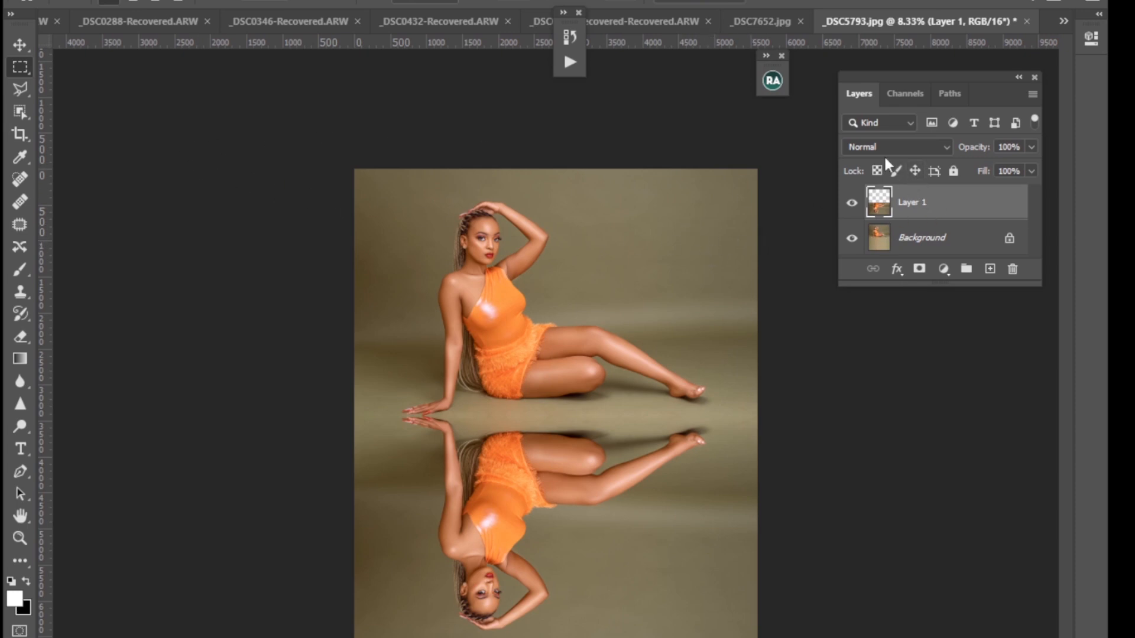
{"action": "key", "text": "ctrl+shift+alt+e"}
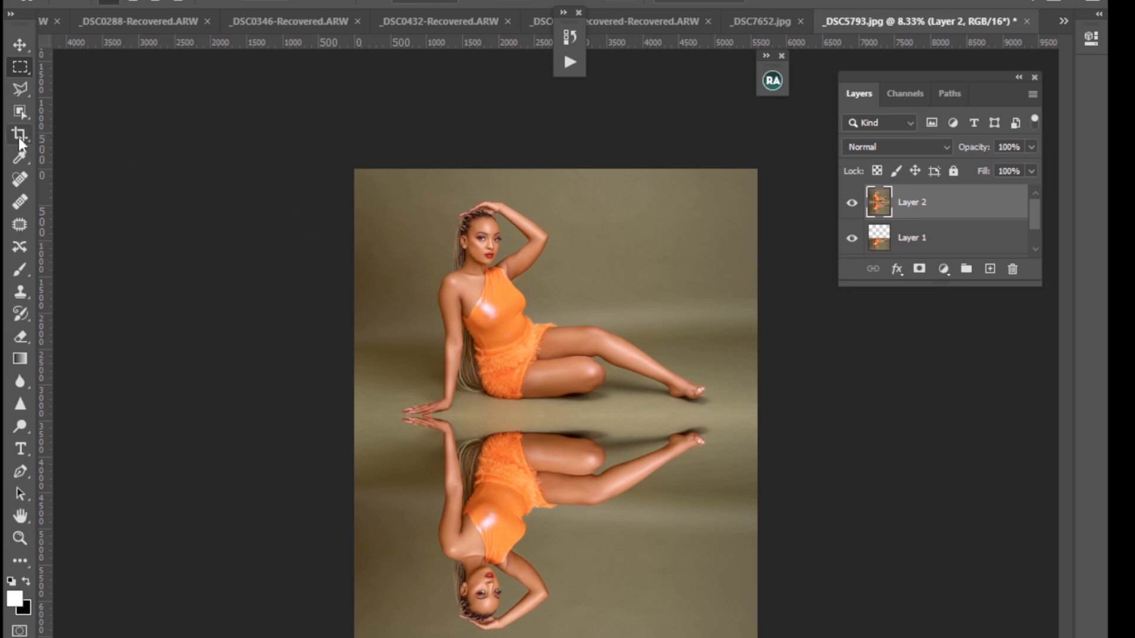
Crop the mirrored composition, trimming its right edge and extending the canvas slightly above and to the left of the picture.
{"action": "left_click_drag", "start_coordinate": [19, 137], "coordinate": [83, 137]}
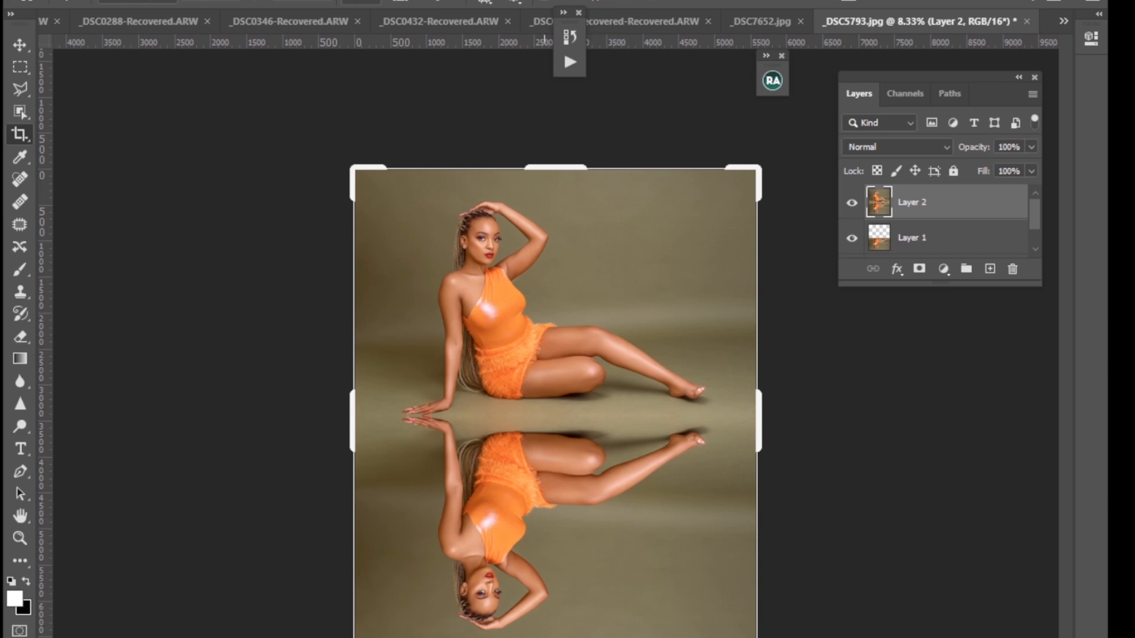
{"action": "left_click_drag", "start_coordinate": [540, 637], "coordinate": [540, 637]}
{"action": "left_click_drag", "start_coordinate": [742, 411], "coordinate": [729, 423]}
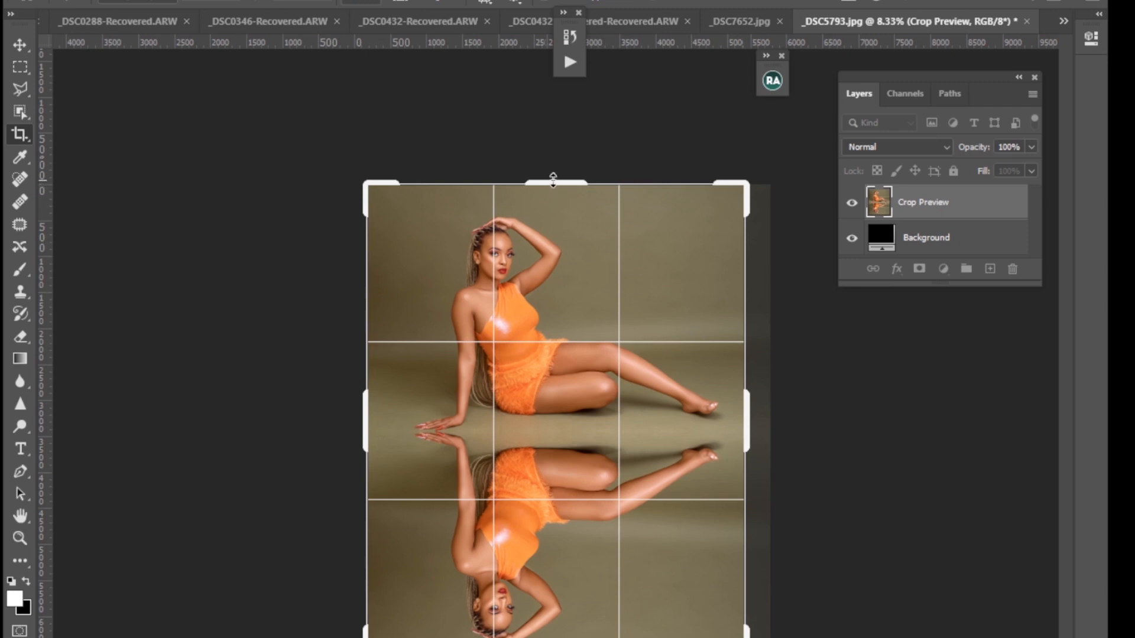
{"action": "left_click_drag", "start_coordinate": [550, 176], "coordinate": [548, 166]}
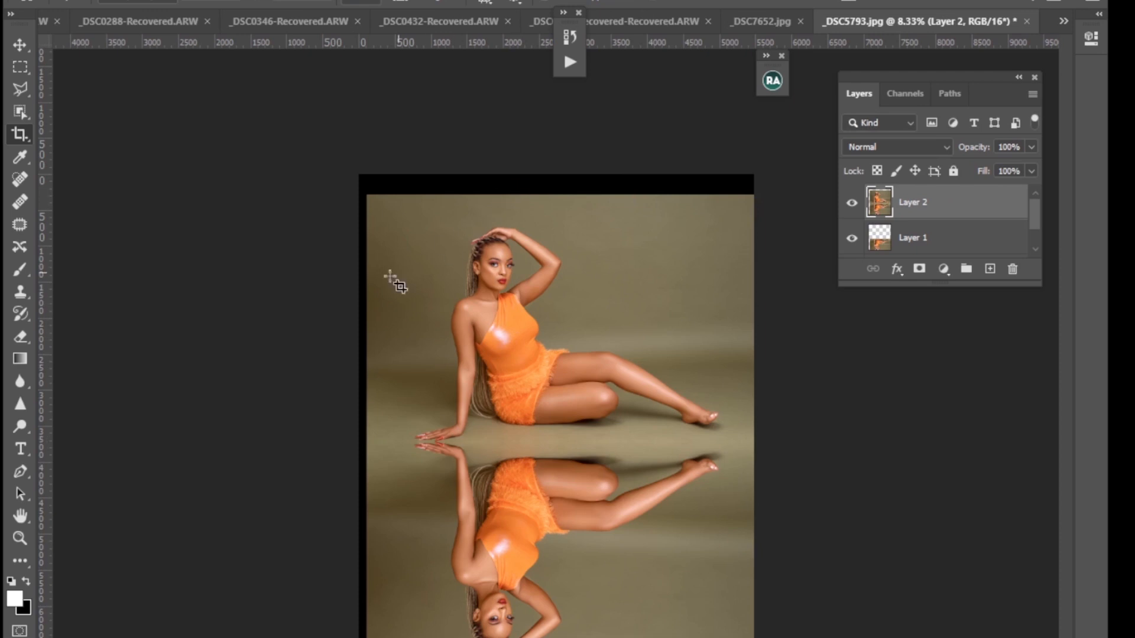
Outline the black strips along the image's upper and left edges with the Patch tool, fill them with Content-Aware, and deselect.
{"action": "left_click", "coordinate": [20, 224]}
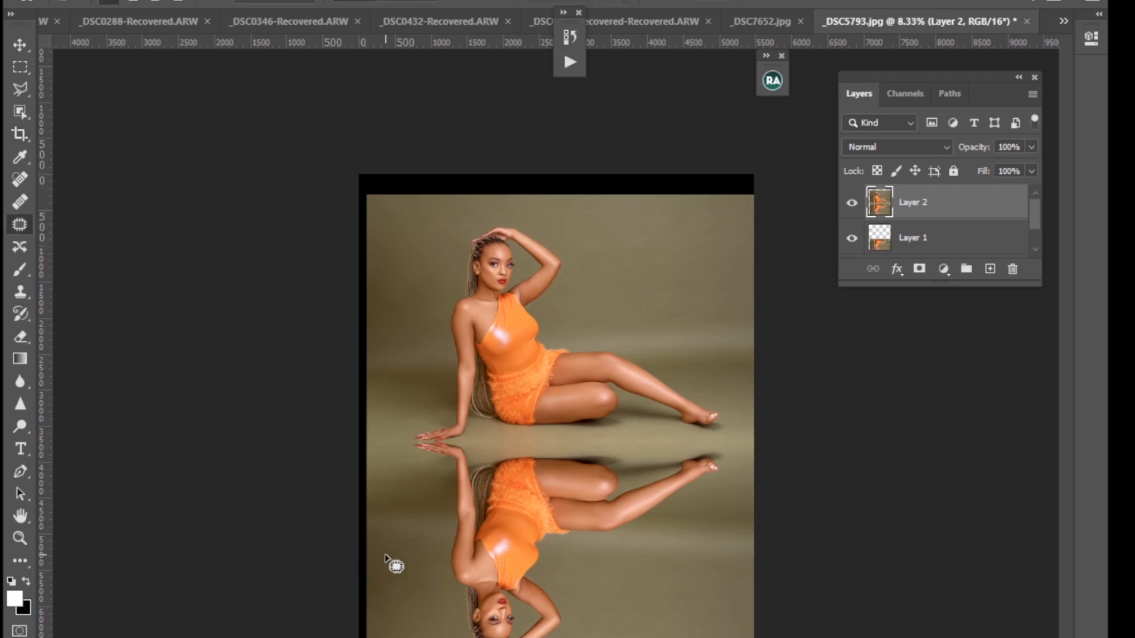
{"action": "mouse_move", "coordinate": [377, 563]}
{"action": "left_mouse_down"}
{"action": "mouse_move", "coordinate": [376, 615]}
{"action": "mouse_move", "coordinate": [354, 637]}
{"action": "mouse_move", "coordinate": [308, 329]}
{"action": "mouse_move", "coordinate": [383, 143]}
{"action": "mouse_move", "coordinate": [801, 169]}
{"action": "mouse_move", "coordinate": [741, 220]}
{"action": "mouse_move", "coordinate": [673, 205]}
{"action": "mouse_move", "coordinate": [379, 217]}
{"action": "mouse_move", "coordinate": [376, 635]}
{"action": "left_mouse_up"}
{"action": "left_click", "coordinate": [68, 0]}
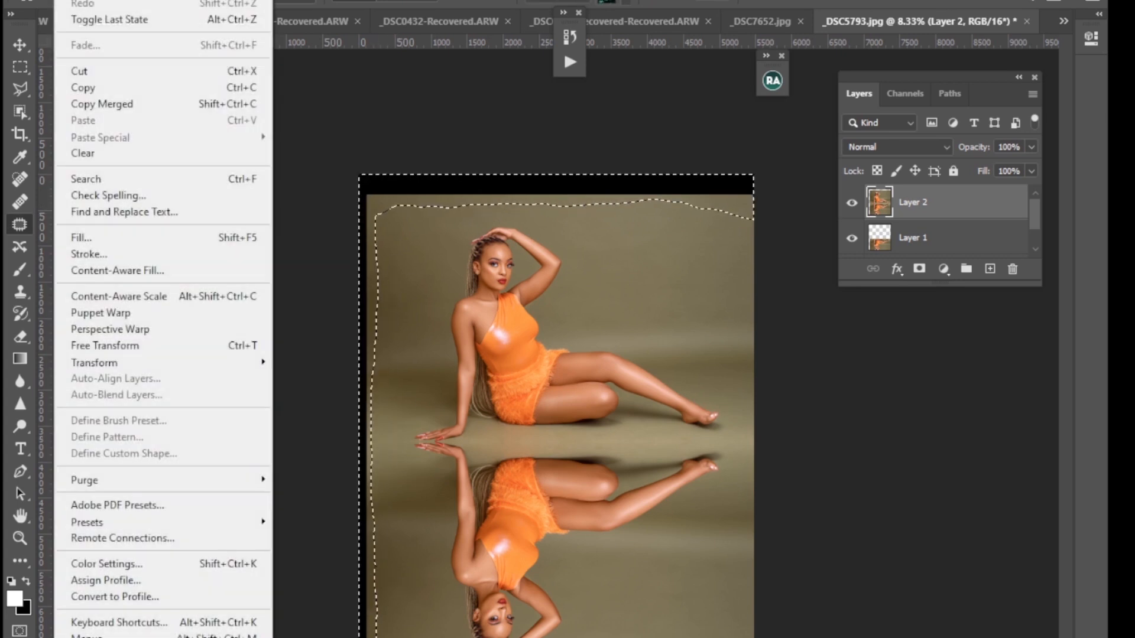
{"action": "left_click", "coordinate": [65, 239]}
{"action": "left_click", "coordinate": [651, 199]}
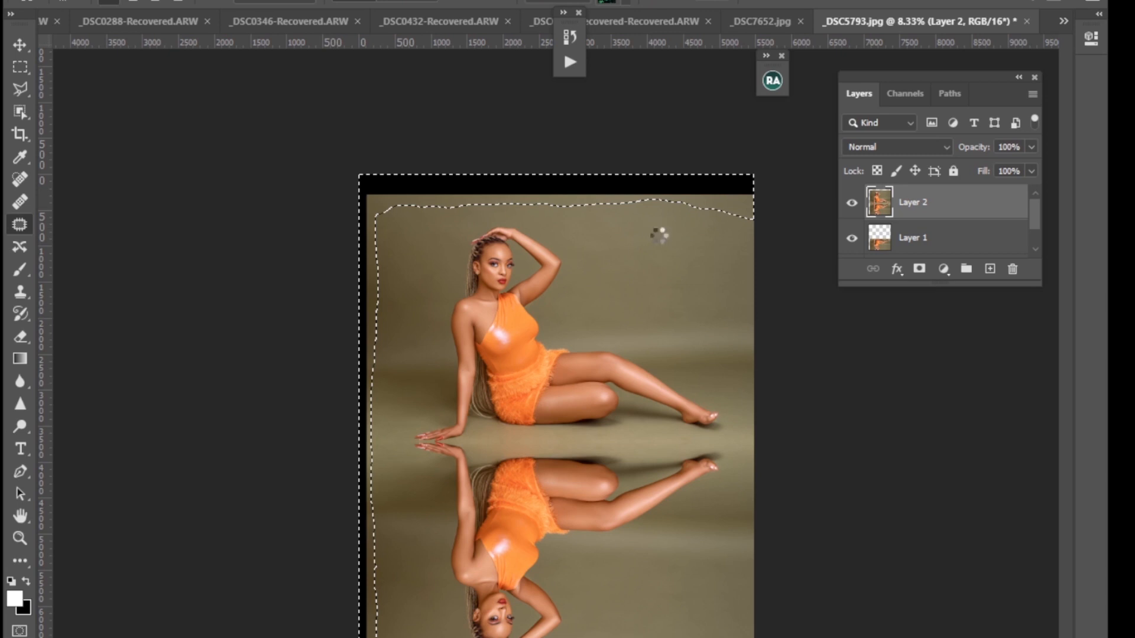
{"action": "key", "text": "ctrl+d"}
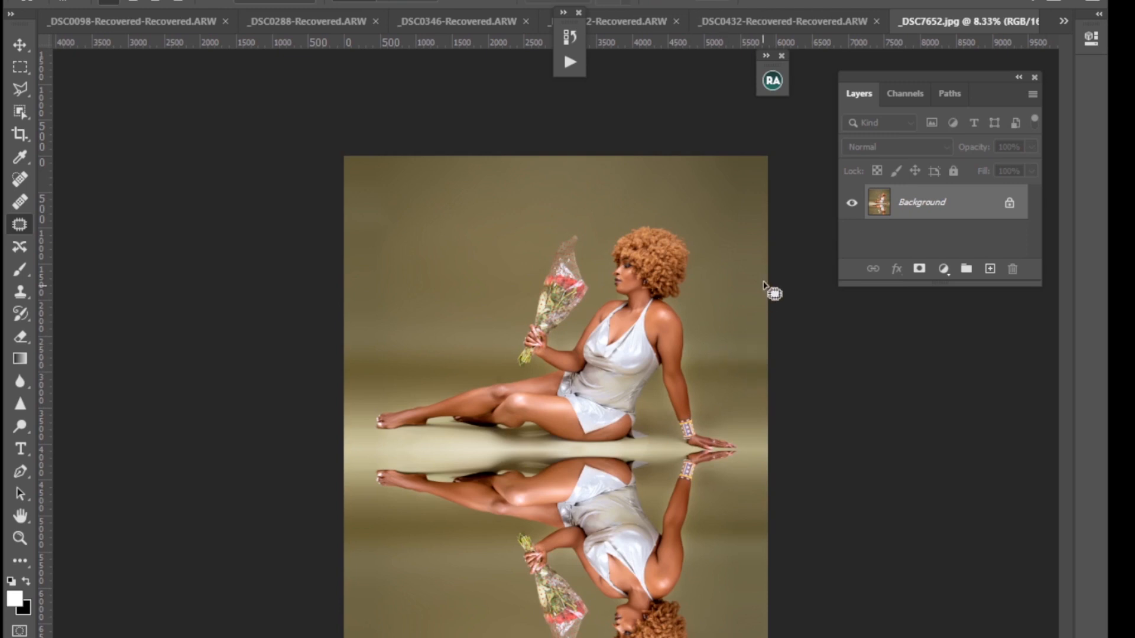
Switch from the _DSC7652.jpg example back to the _DSC5793.jpg document.
{"action": "left_click", "coordinate": [1060, 24]}
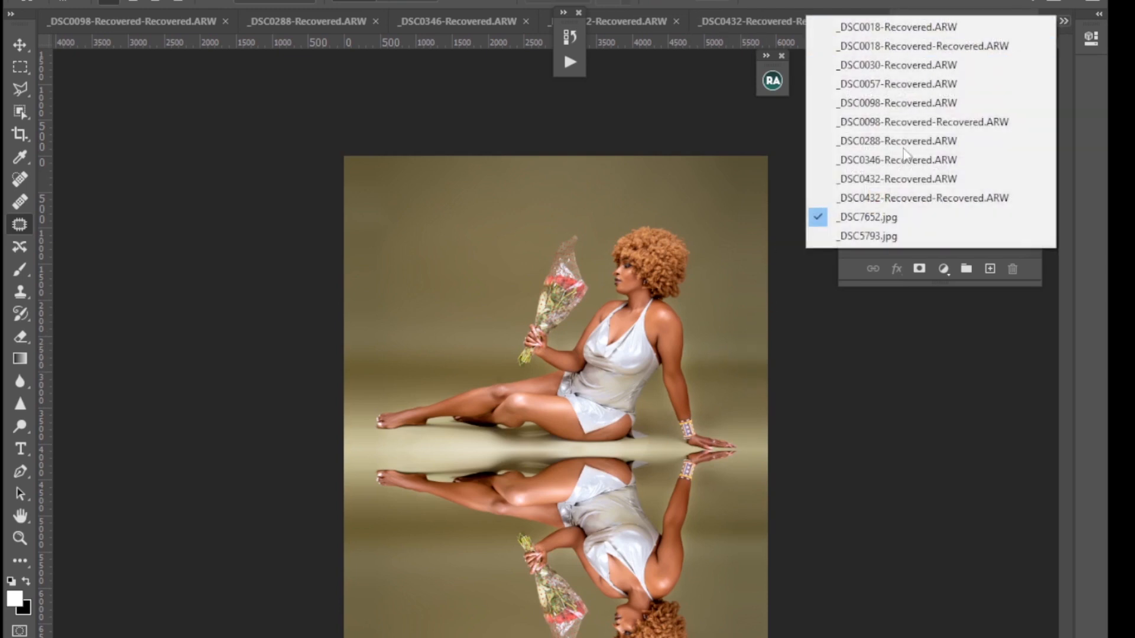
{"action": "left_click", "coordinate": [848, 233]}
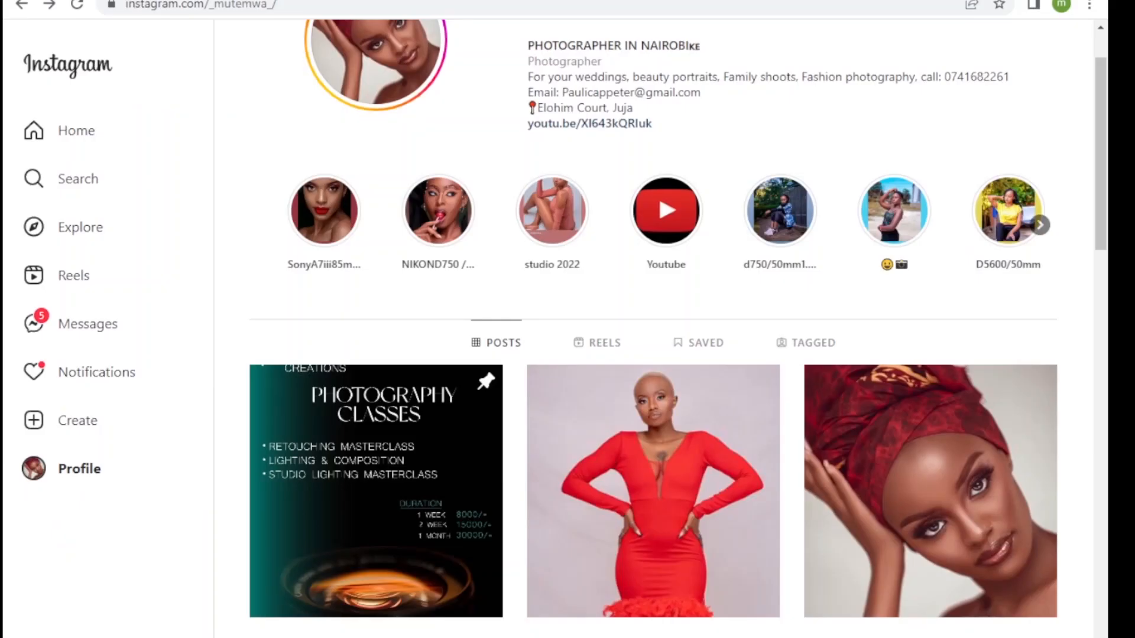
Browse the photographer's Instagram posts, open the silver-outfit post against the olive backdrop, and show its second photo.
{"action": "scroll", "coordinate": [593, 342], "scroll_direction": "down", "scroll_amount": 20}
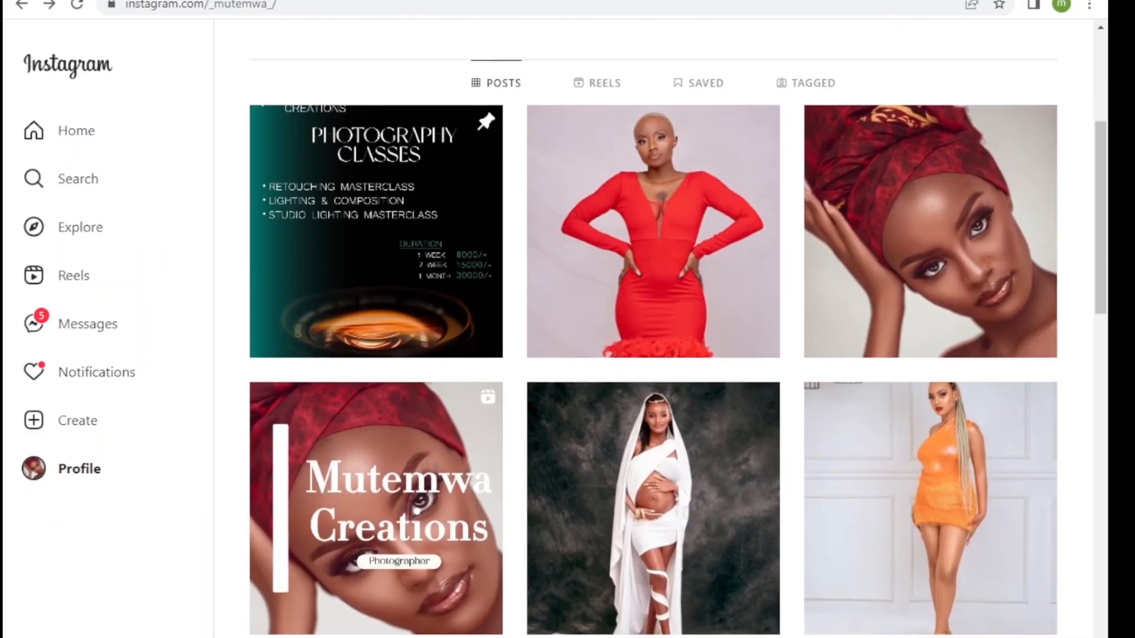
{"action": "scroll", "coordinate": [593, 341], "scroll_direction": "down", "scroll_amount": 12}
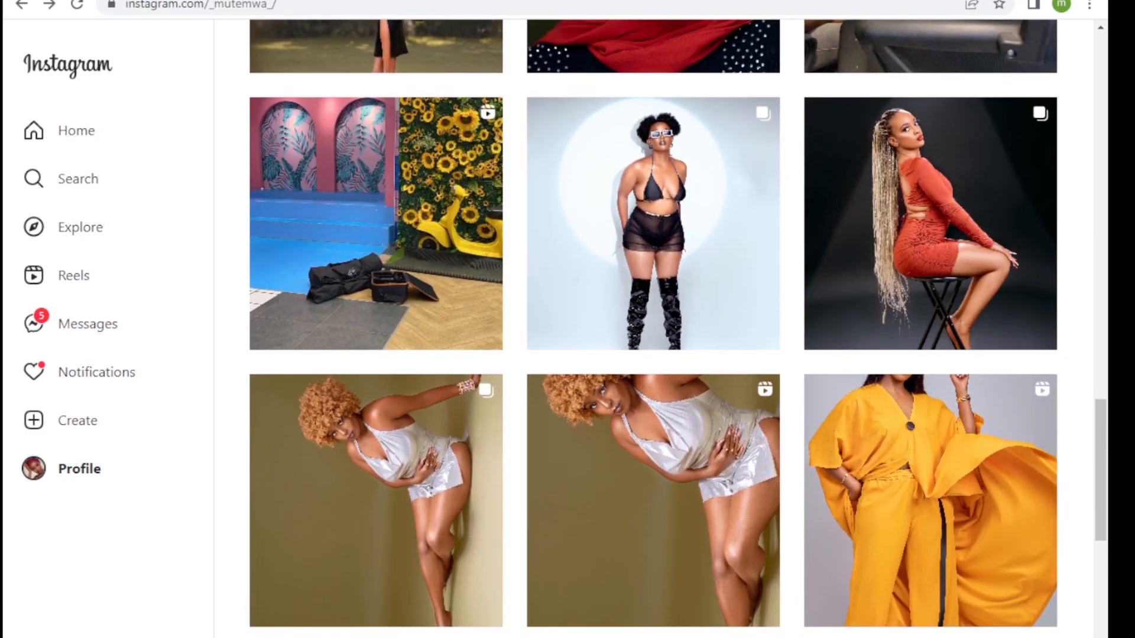
{"action": "left_click", "coordinate": [376, 500]}
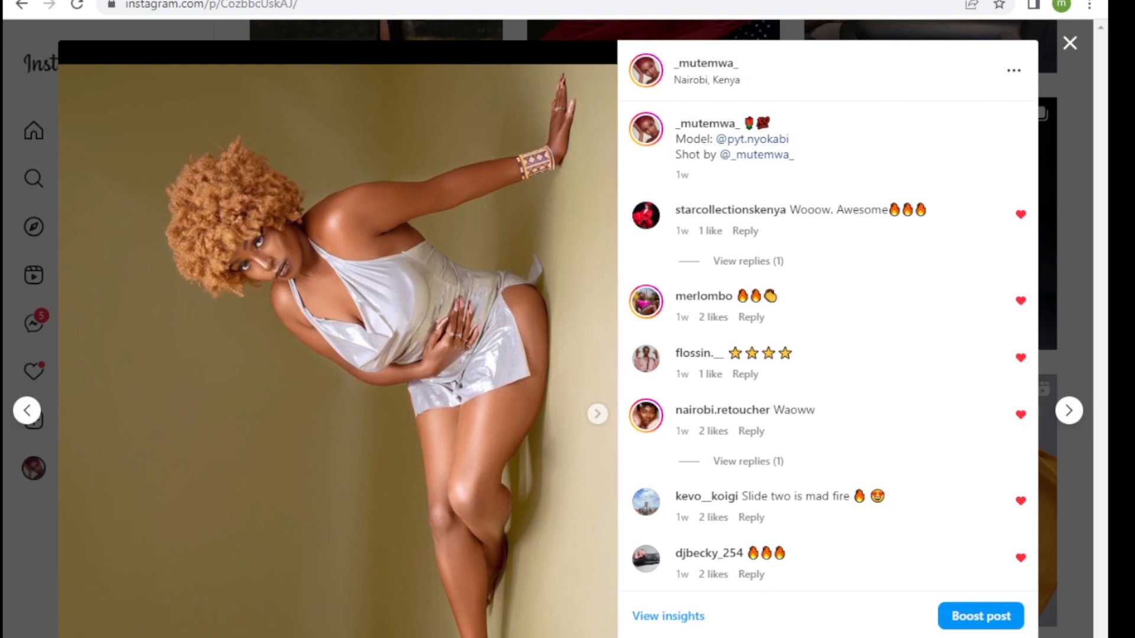
{"action": "left_click", "coordinate": [598, 414]}
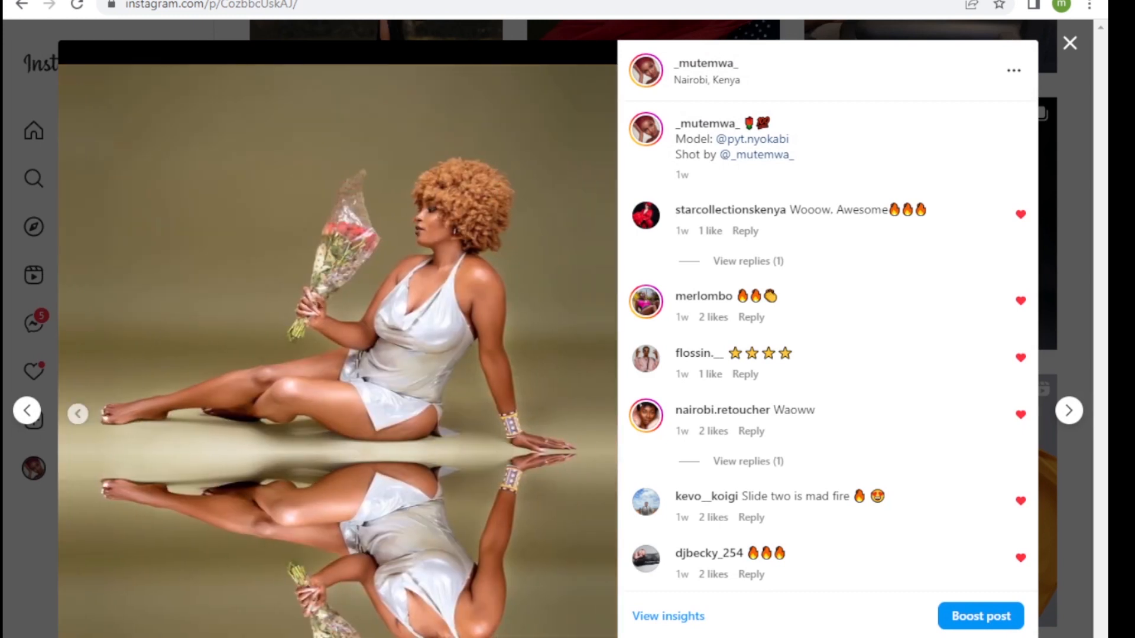